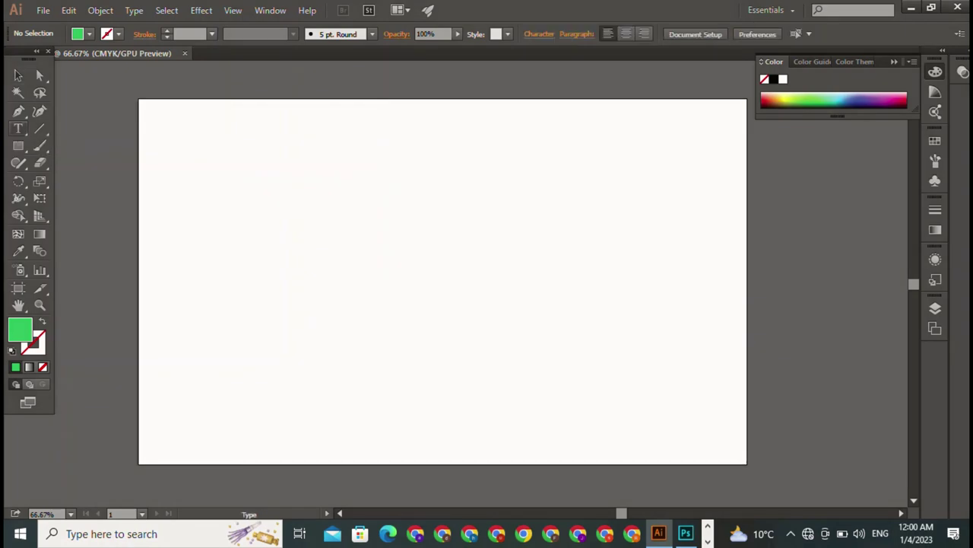
# Type the letter A near the top of the artboard and select it.
pyautogui.click(18, 129)
pyautogui.click(358, 150)
pyautogui.write('A')
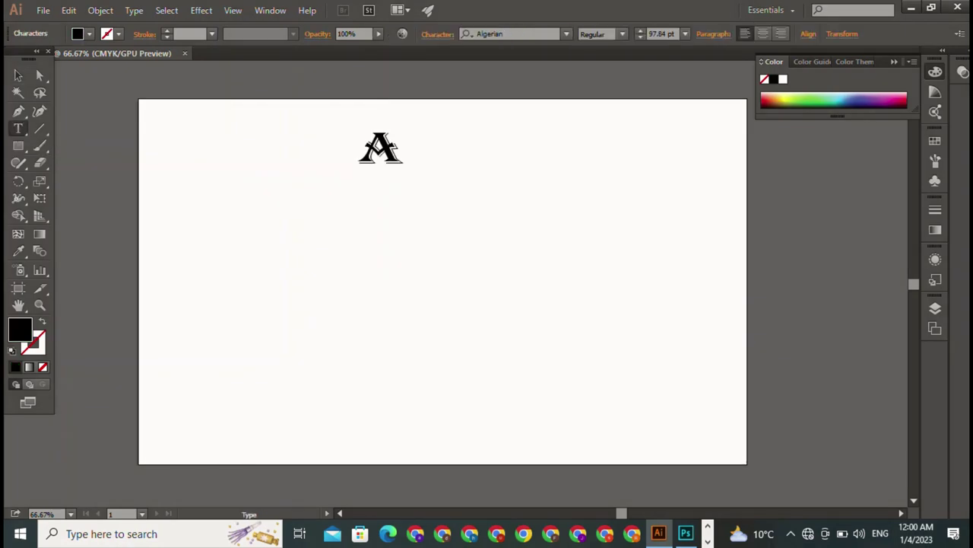
pyautogui.press('Escape')
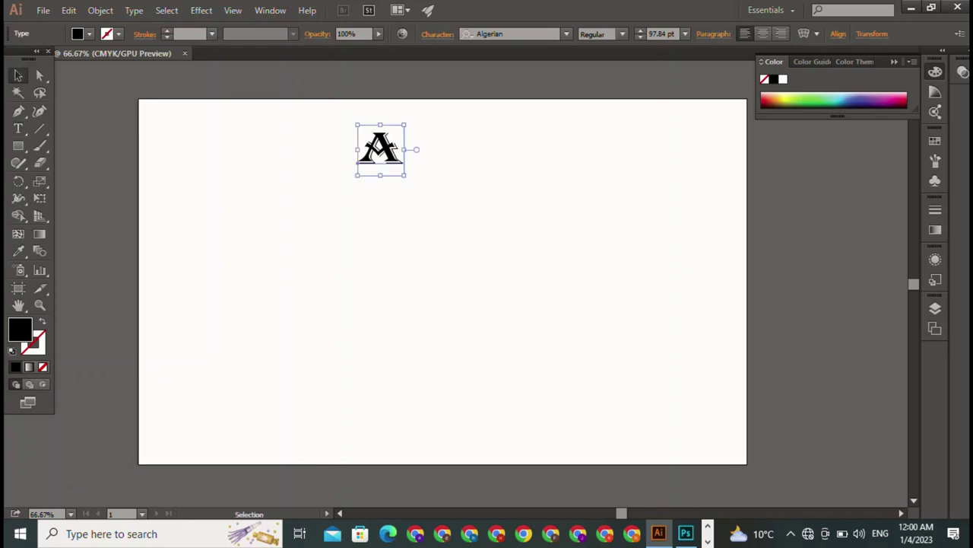
# Try Blackadder ITC and then an ornate bold italic script font on the A.
pyautogui.click(501, 33)
pyautogui.press('BackSpace')
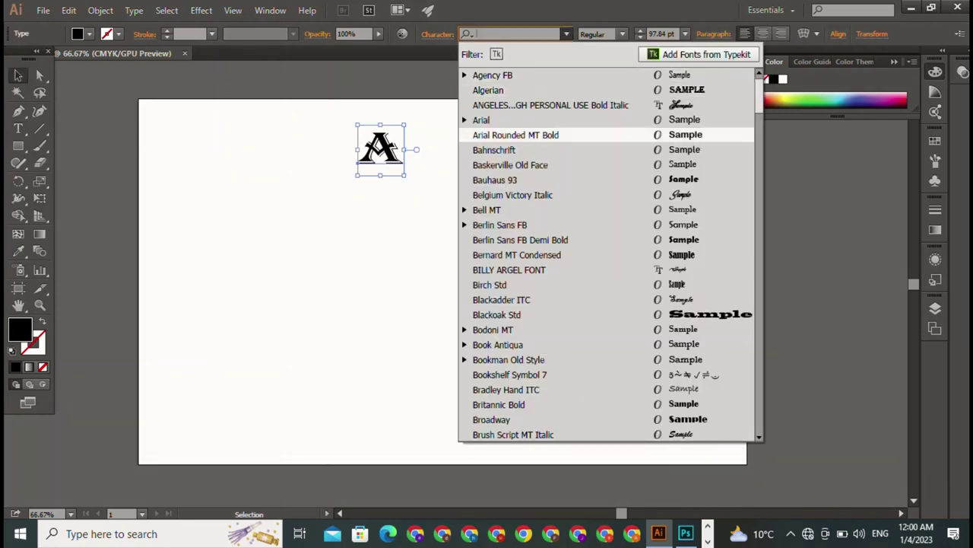
pyautogui.write('Bl')
pyautogui.press('Return')
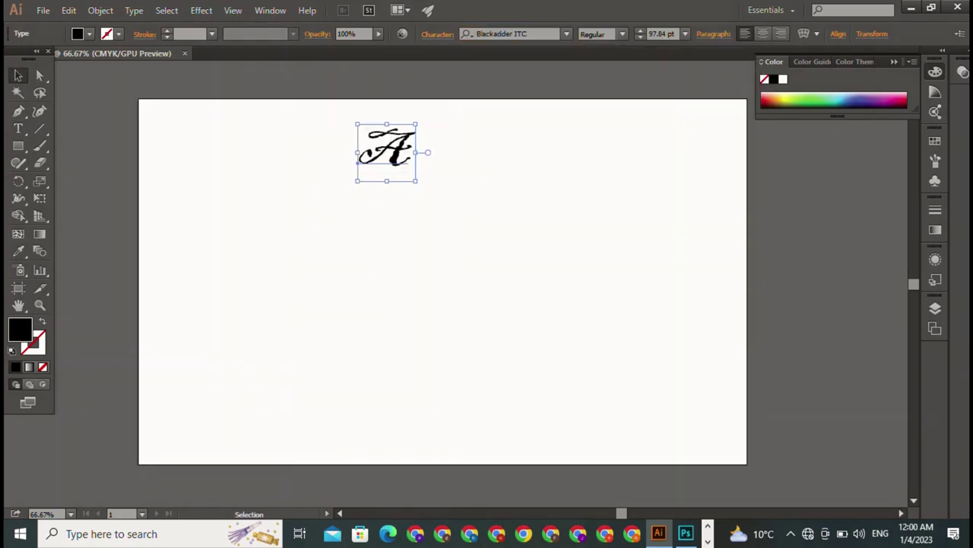
pyautogui.press('BackSpace')
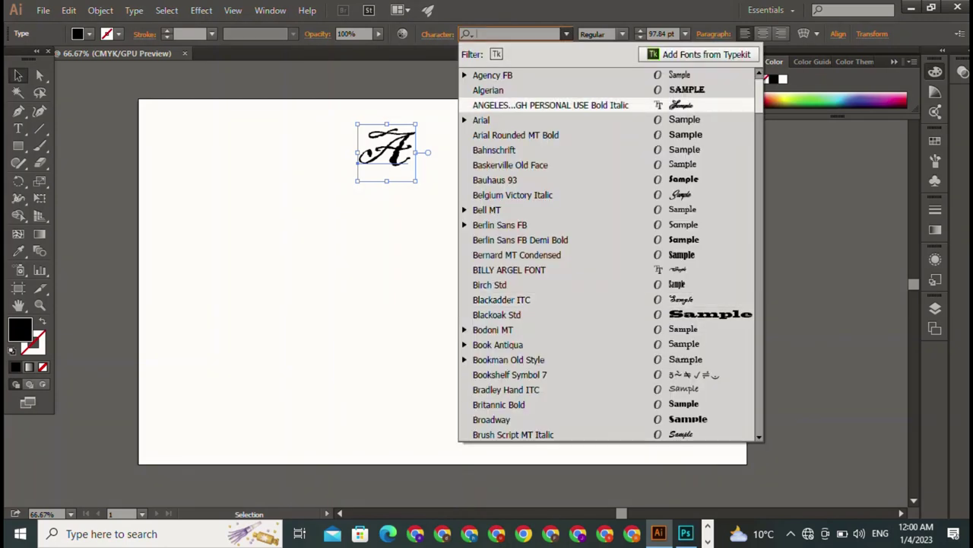
pyautogui.press('Up')
pyautogui.press('Up')
pyautogui.press('Up')
pyautogui.press('Up')
pyautogui.press('Up')
pyautogui.press('Return')
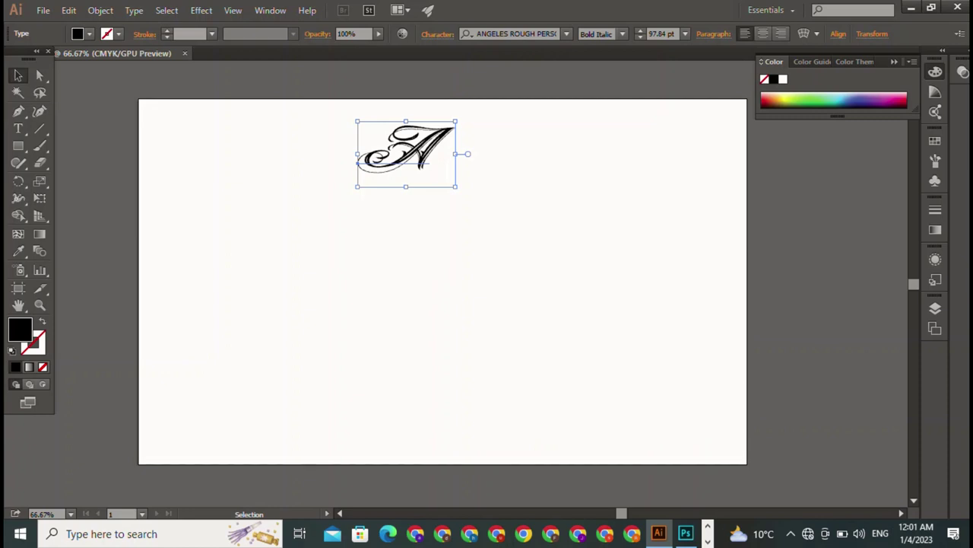
# Apply Capture it to the A and browse further down the font list.
pyautogui.press('BackSpace')
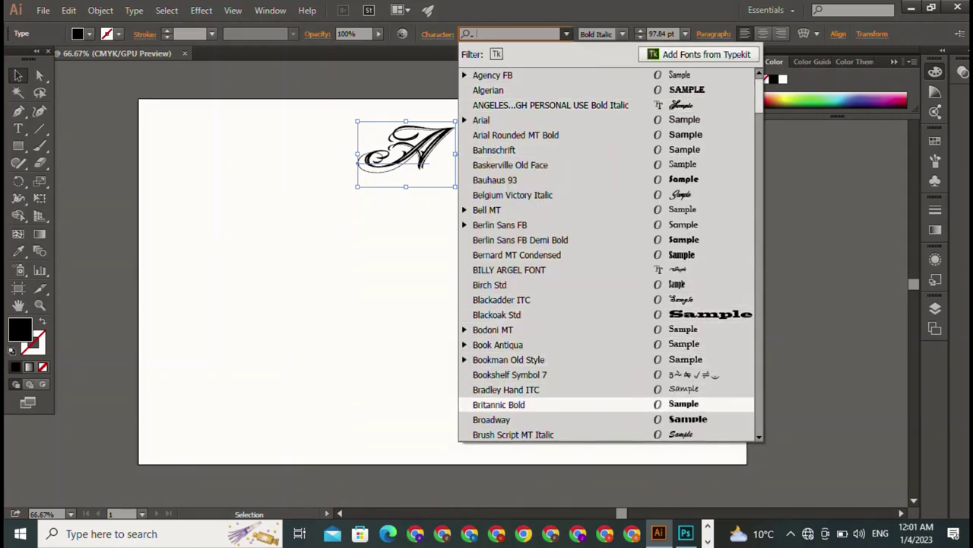
pyautogui.scroll(-2, 608, 256)
pyautogui.scroll(-1, 608, 256)
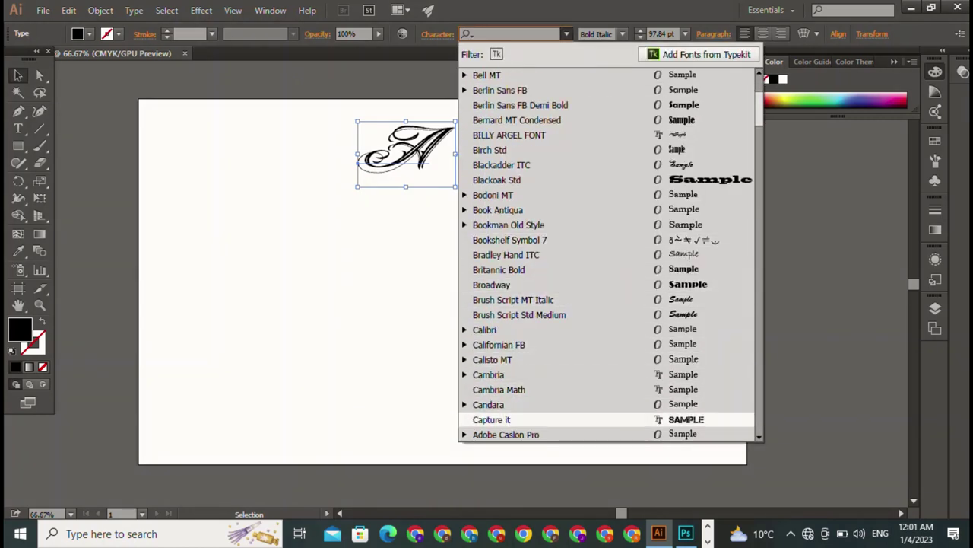
pyautogui.press('Return')
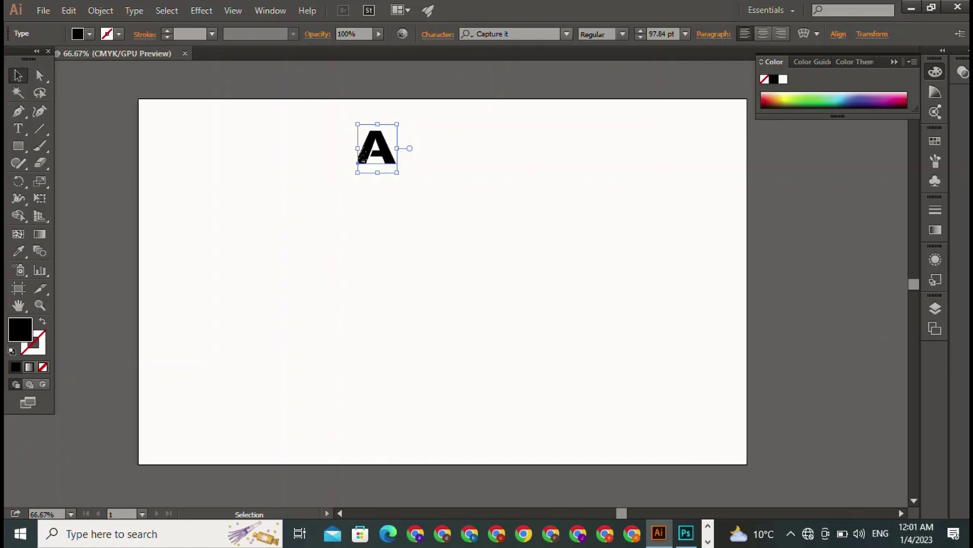
pyautogui.press('BackSpace')
pyautogui.scroll(-3, 609, 350)
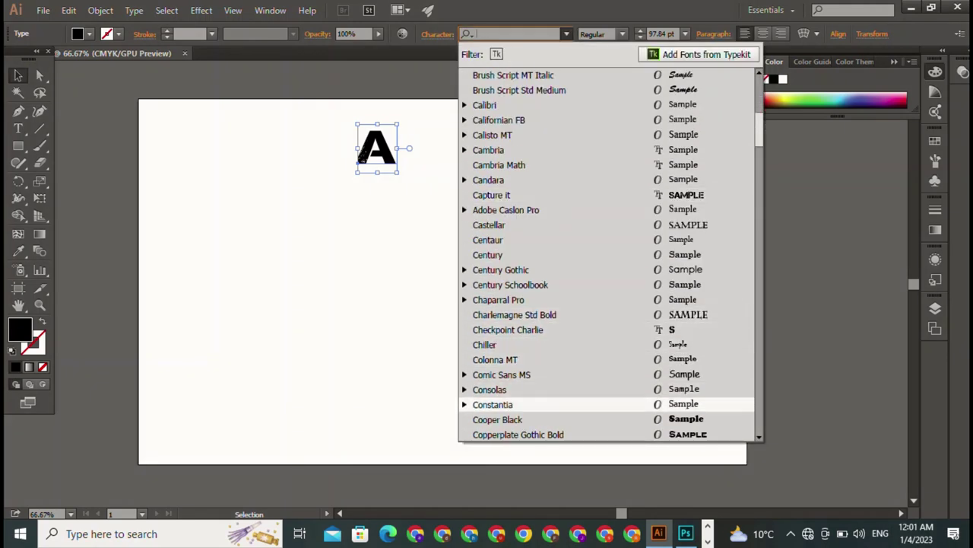
pyautogui.scroll(-3, 608, 255)
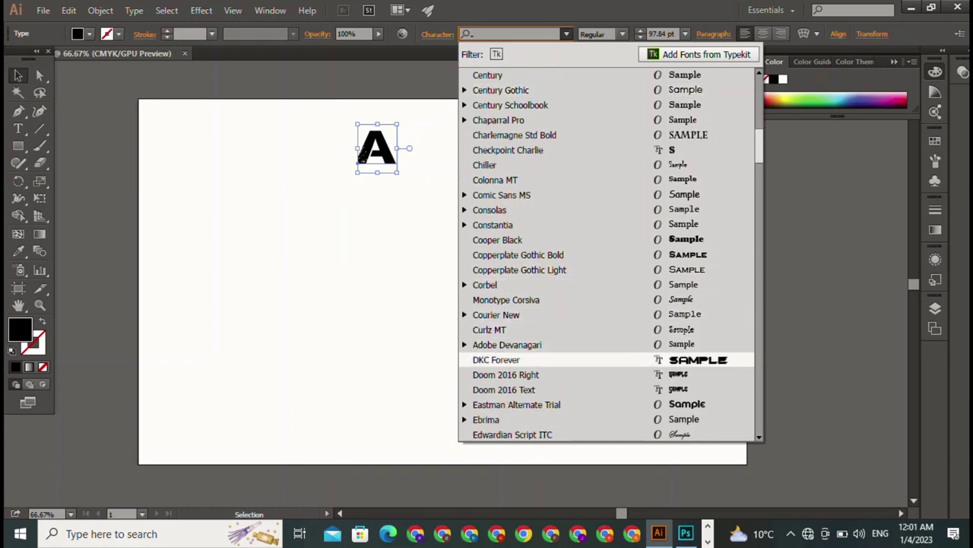
# Try DKC Forever and Edwardian Script ITC on the A.
pyautogui.click(495, 359)
pyautogui.click(566, 33)
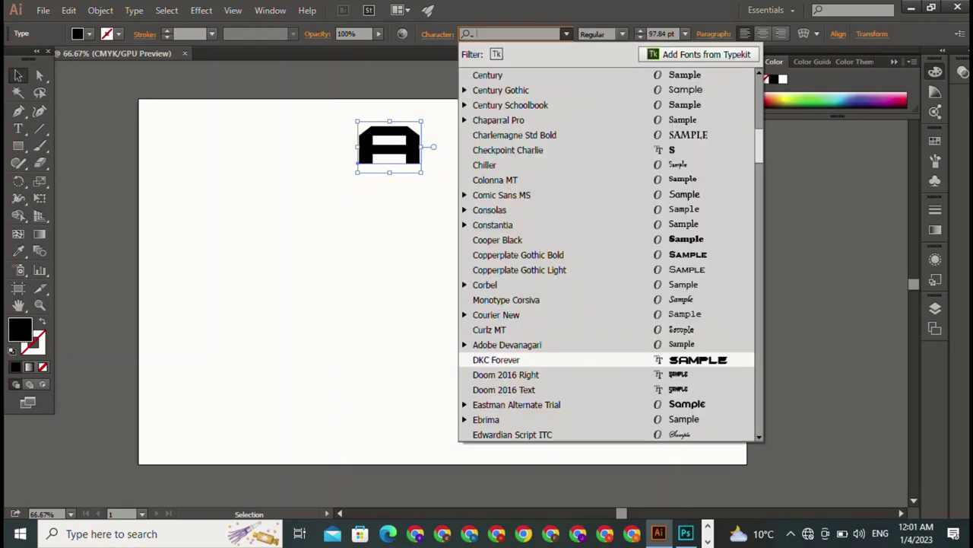
pyautogui.click(512, 435)
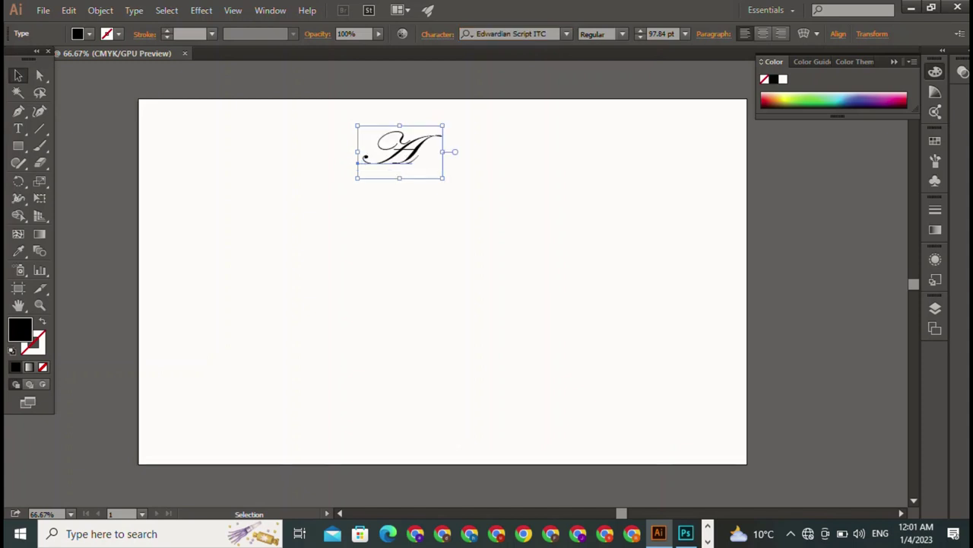
pyautogui.click(567, 33)
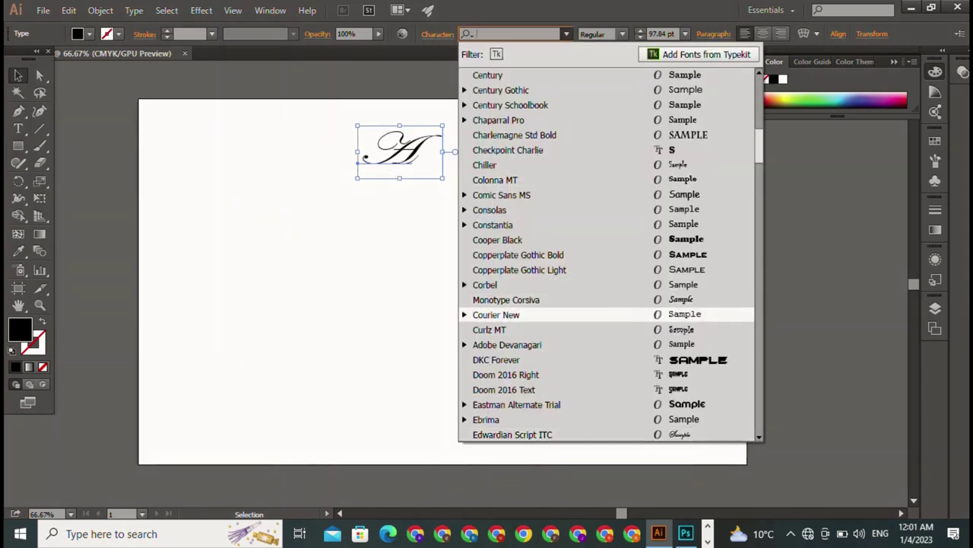
pyautogui.scroll(-4, 532, 228)
pyautogui.scroll(-5, 528, 284)
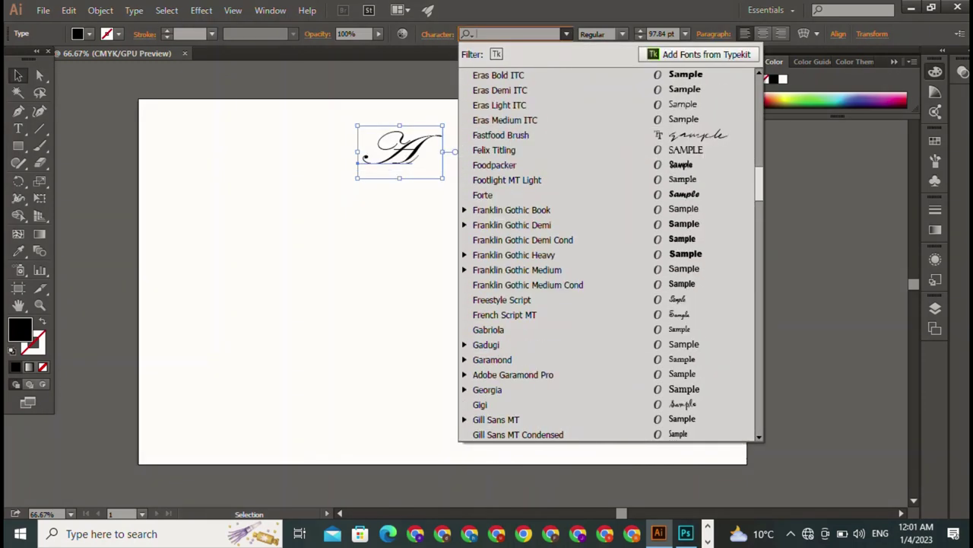
pyautogui.scroll(-2, 528, 297)
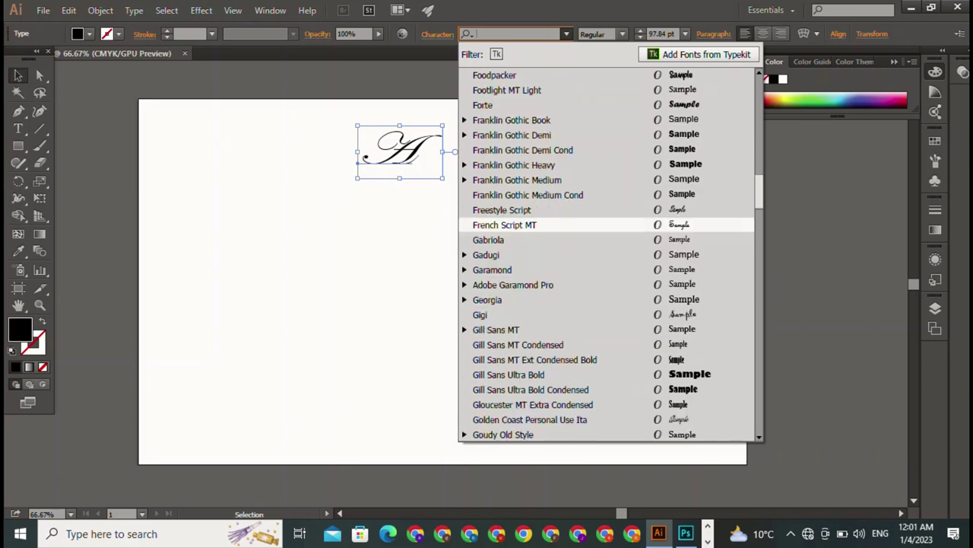
pyautogui.scroll(-2, 532, 365)
pyautogui.scroll(-2, 533, 365)
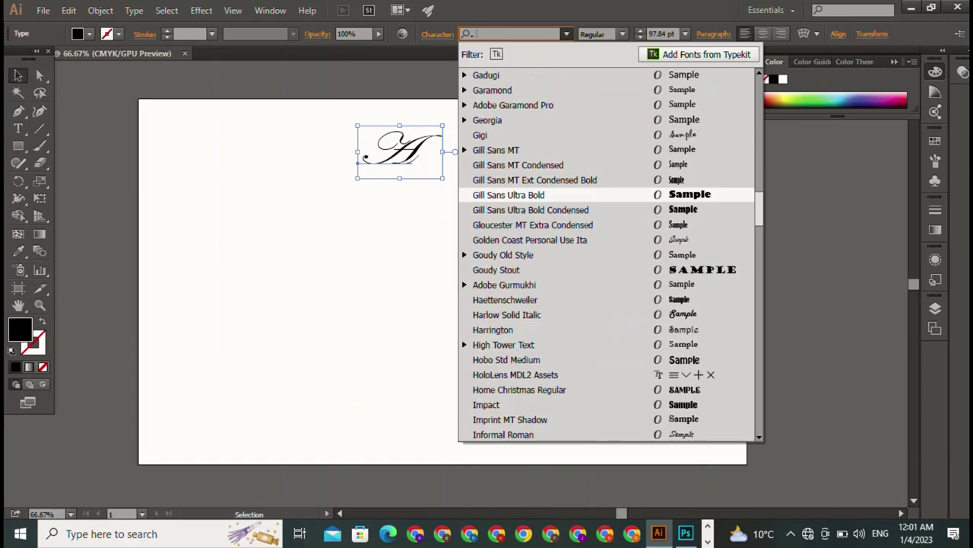
pyautogui.scroll(-5, 533, 194)
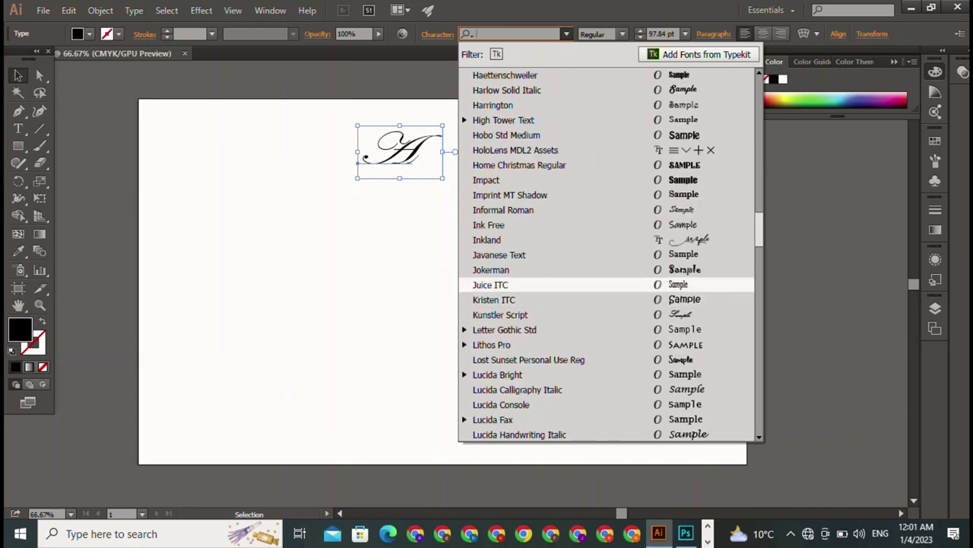
# Try Inkland and then Jokerman on the A, then select it.
pyautogui.click(495, 239)
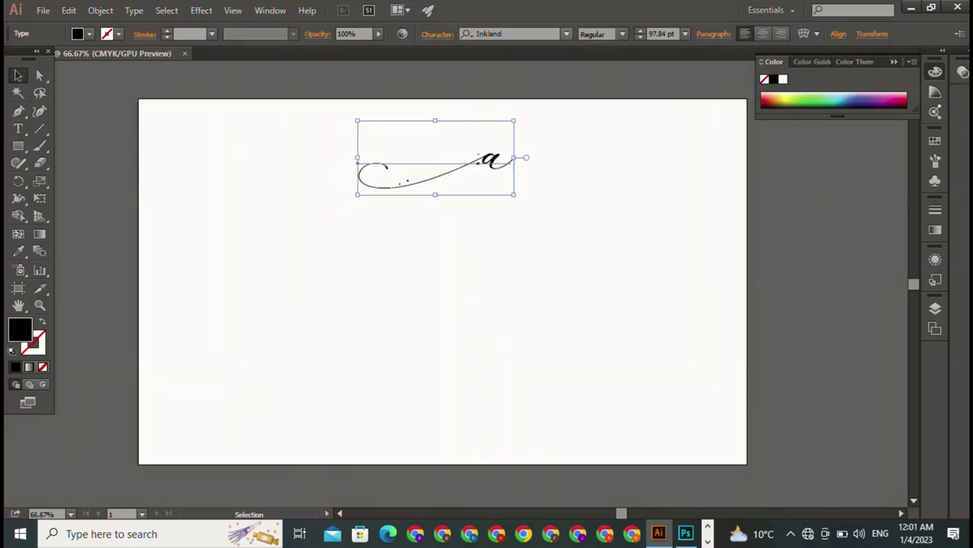
pyautogui.click(565, 33)
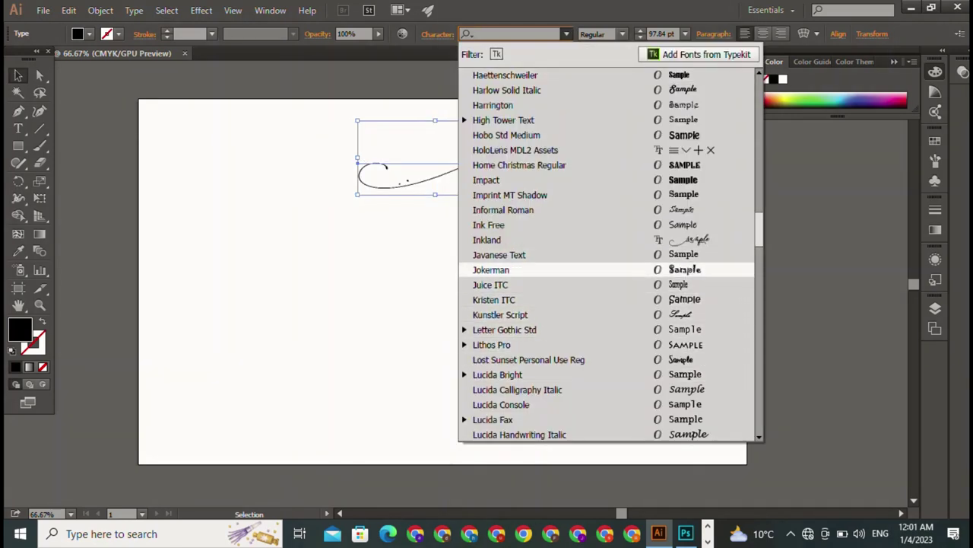
pyautogui.click(490, 269)
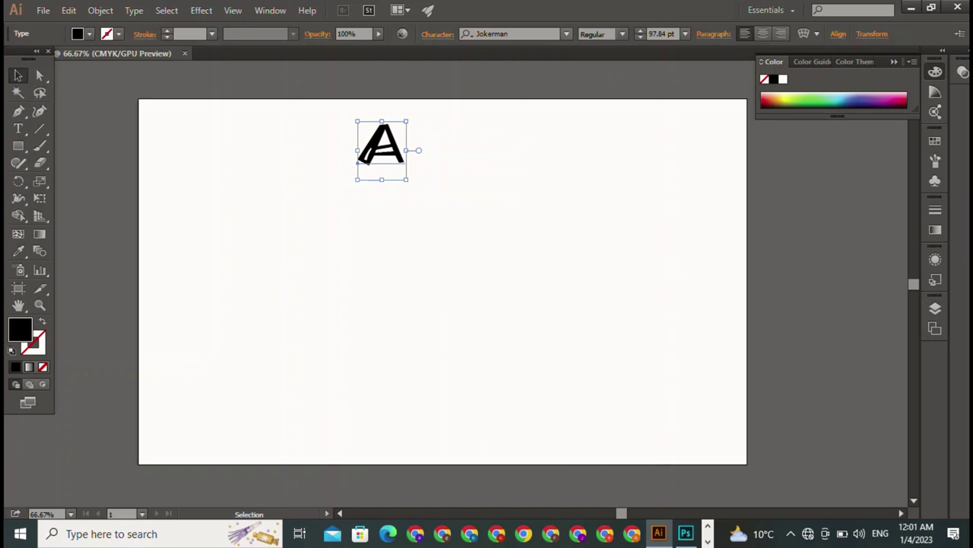
pyautogui.click(565, 34)
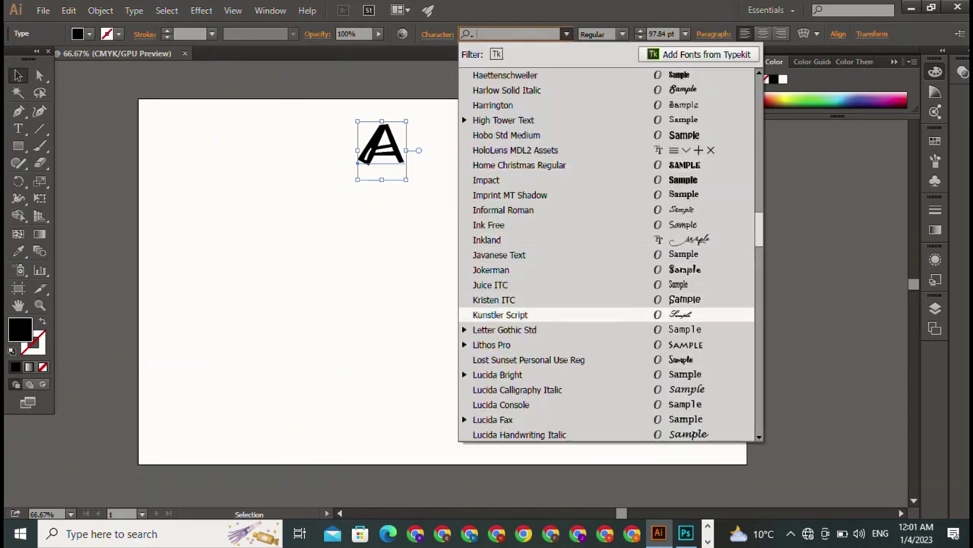
pyautogui.scroll(-5, 608, 228)
pyautogui.scroll(-4, 532, 150)
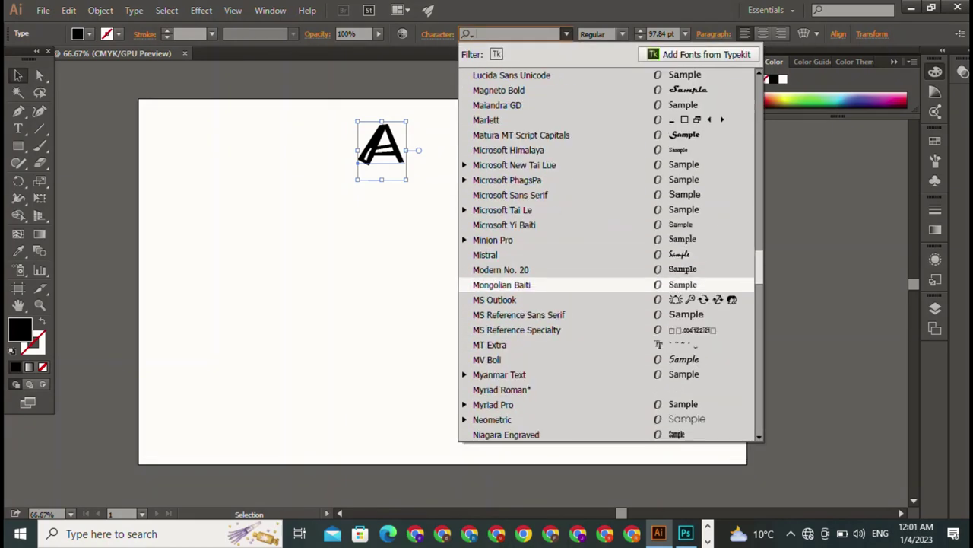
pyautogui.press('Escape')
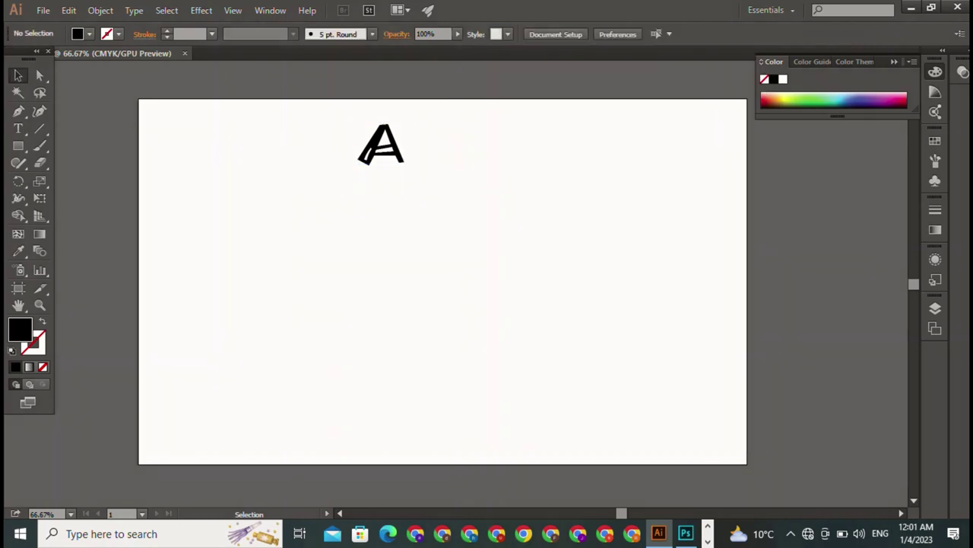
pyautogui.hotkey('ctrl', 'a')
# Delete the A and pen-draw a closed, tall, narrow rectangle on the left.
pyautogui.press('Delete')
pyautogui.press('p')
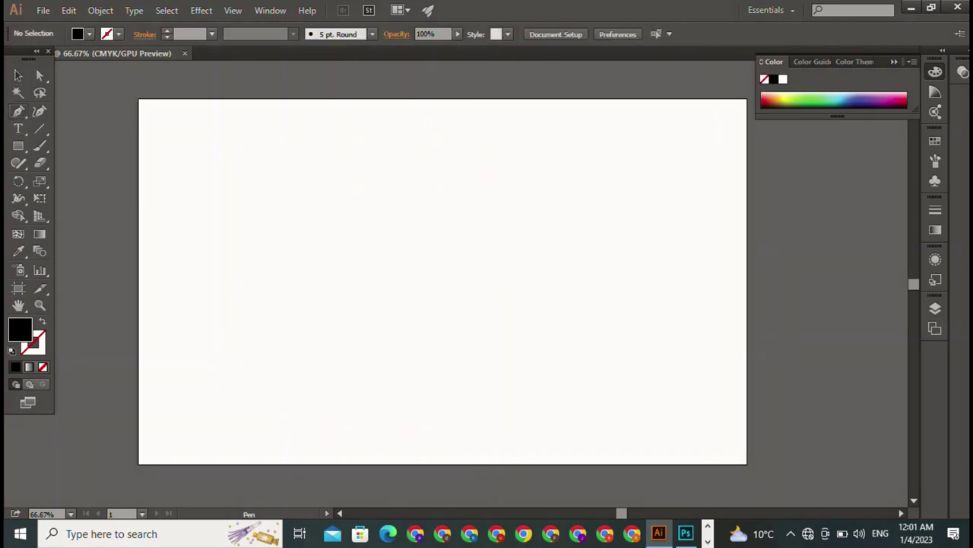
pyautogui.click(308, 137)
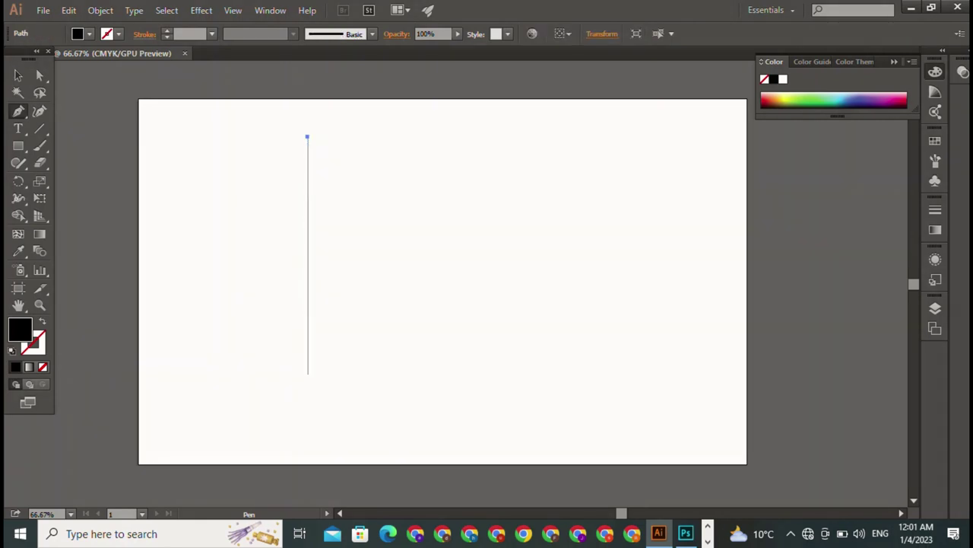
pyautogui.click(308, 352)
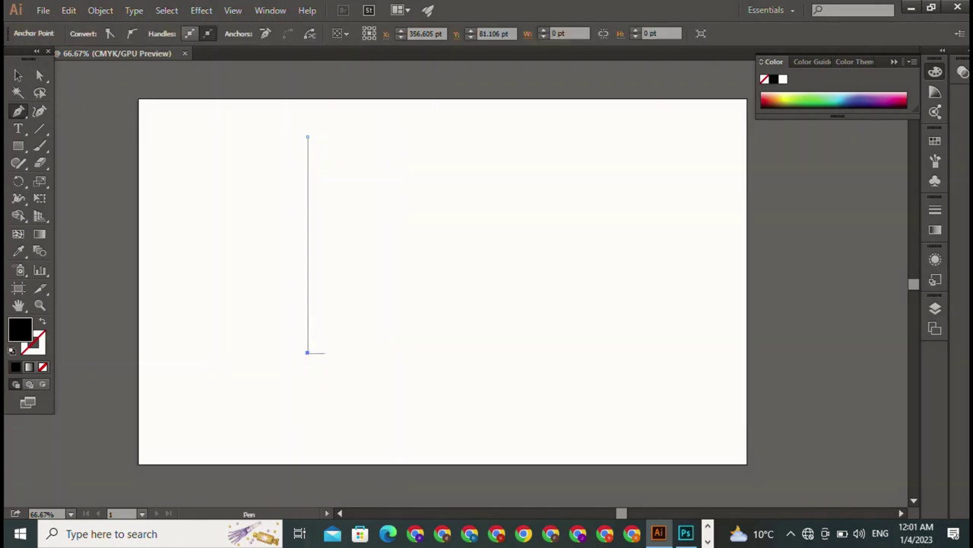
pyautogui.click(325, 352)
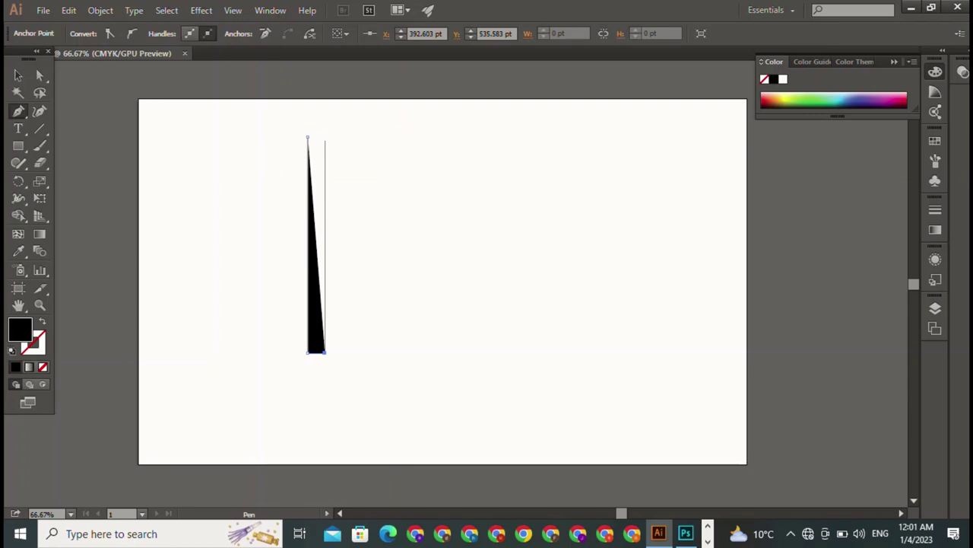
pyautogui.click(324, 137)
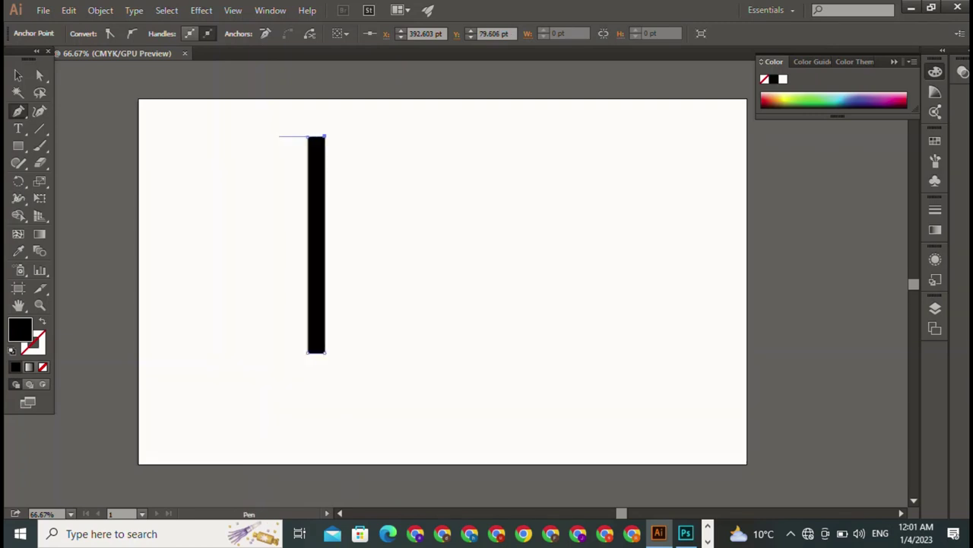
pyautogui.click(307, 137)
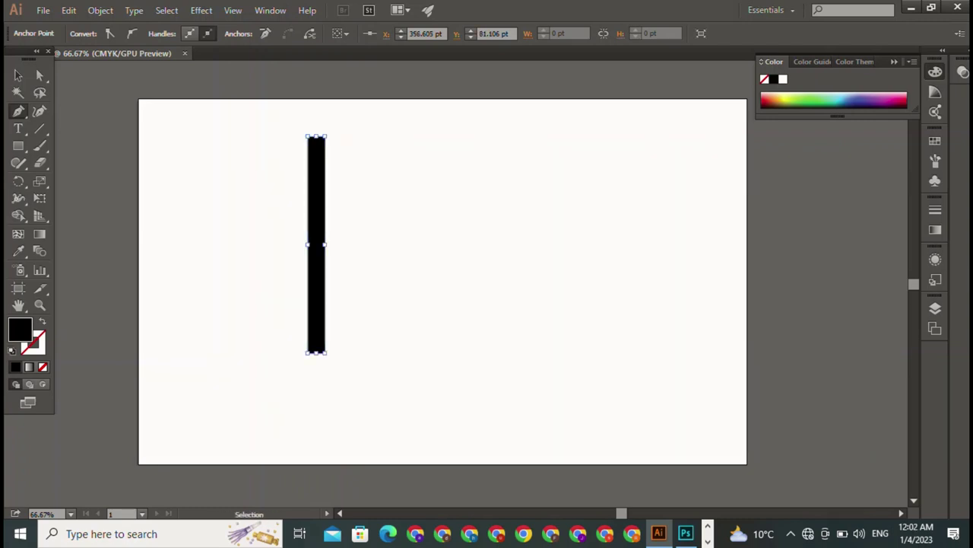
pyautogui.keyDown('ctrl'); pyautogui.click(325, 137); pyautogui.keyUp('ctrl')
pyautogui.keyDown('ctrl'); pyautogui.click(307, 137); pyautogui.keyUp('ctrl')
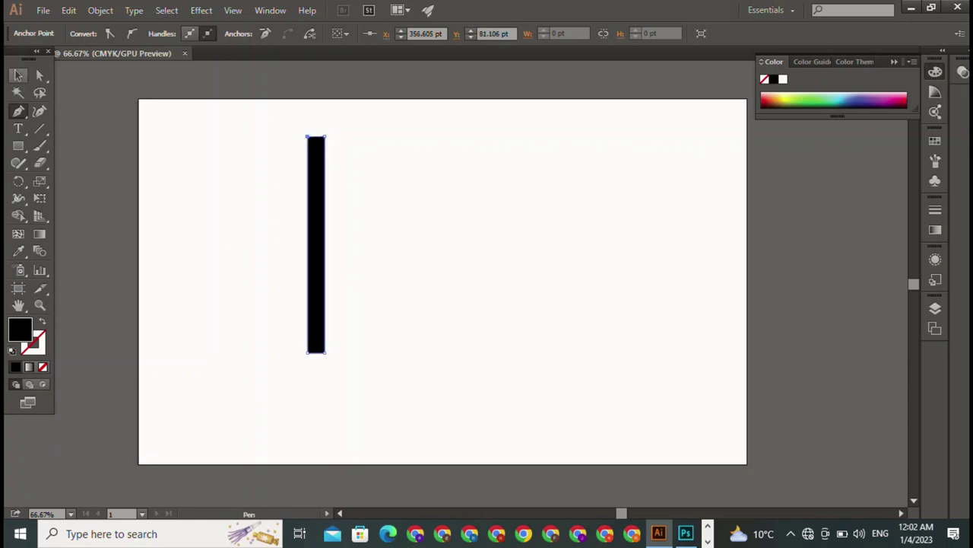
# Rotate the black bar by its corner into a diagonal slant.
pyautogui.press('v')
pyautogui.hotkey('ctrl', 'shift', 'a')
pyautogui.hotkey('ctrl', 'a')
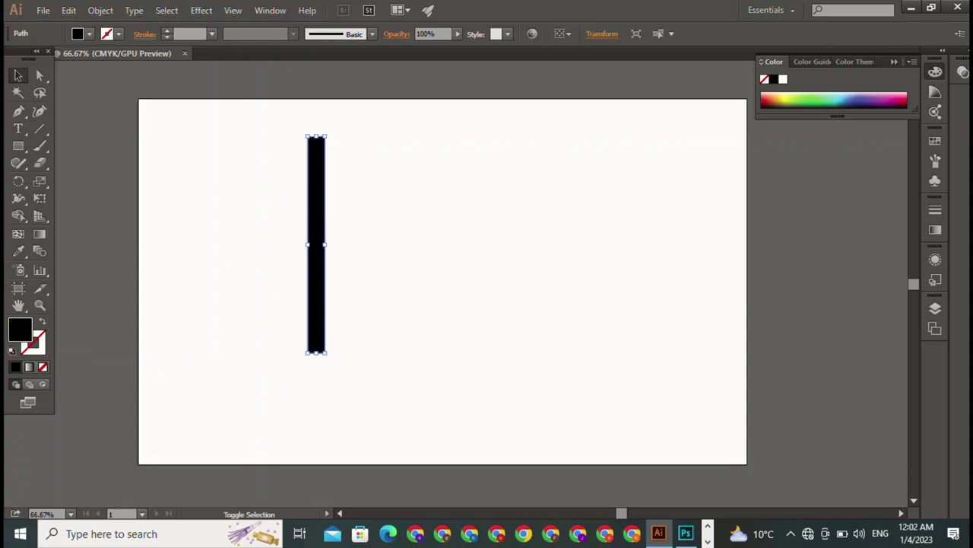
pyautogui.moveTo(330, 133)
pyautogui.mouseDown()
pyautogui.moveTo(407, 175)
pyautogui.moveTo(372, 147)
pyautogui.mouseUp()
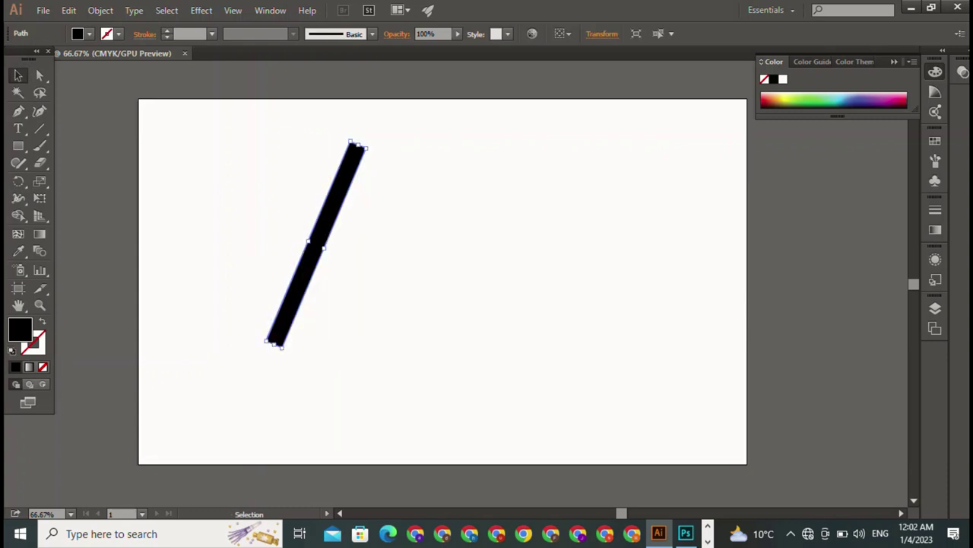
pyautogui.hotkey('ctrl', 'shift', 'a')
pyautogui.hotkey('ctrl', 'a')
# Alt-drag two copies of the slanted bar and space them across the artboard.
pyautogui.moveTo(315, 244); pyautogui.dragTo(364, 260)
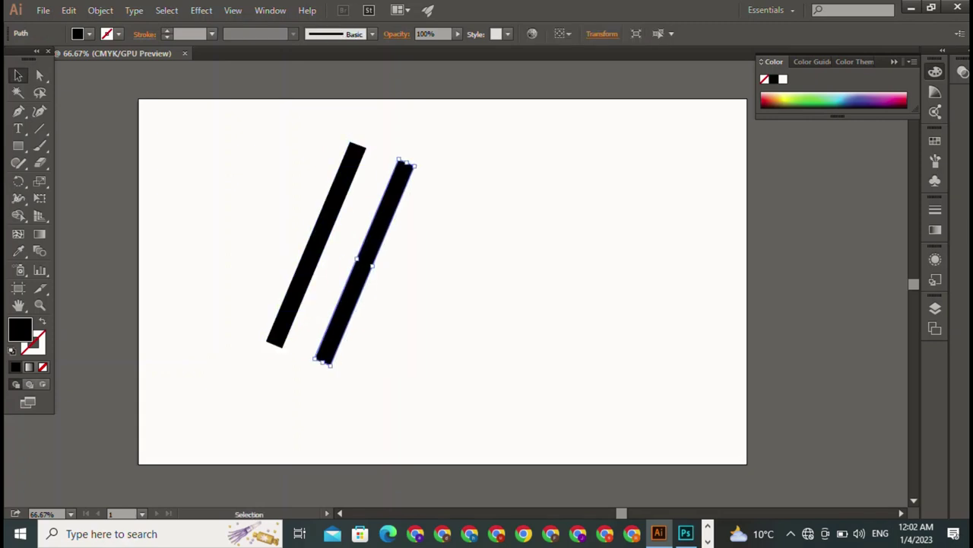
pyautogui.hotkey('ctrl', 'shift', 'a')
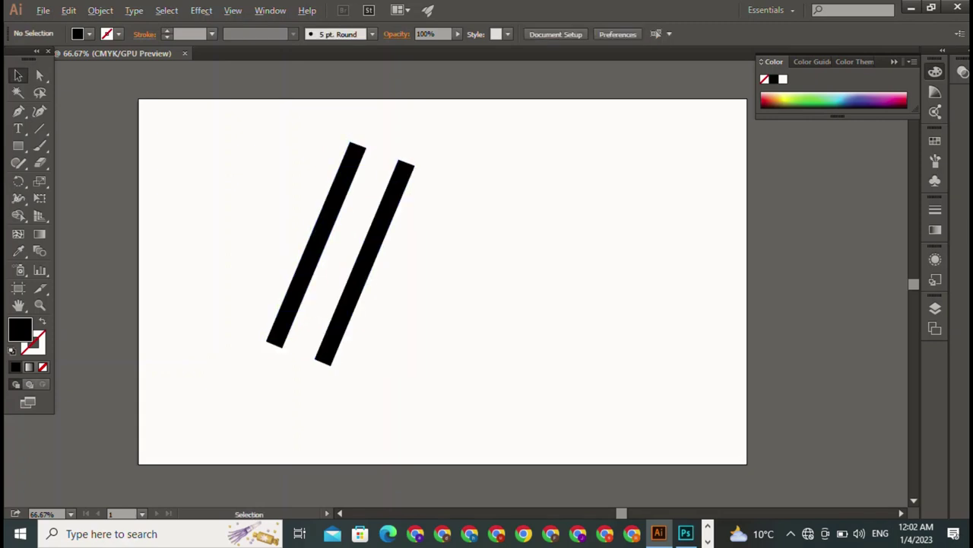
pyautogui.moveTo(365, 262); pyautogui.dragTo(394, 276)
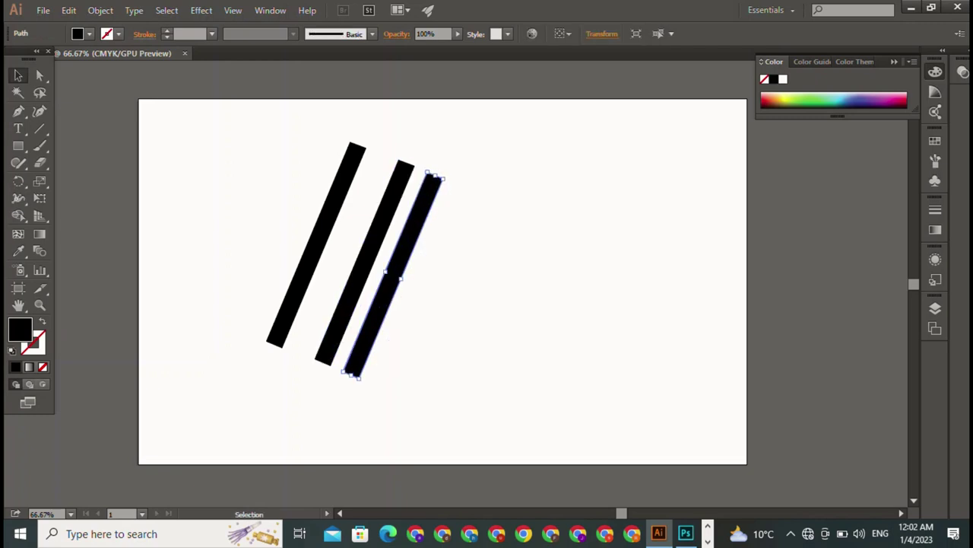
pyautogui.hotkey('ctrl', 'shift', 'a')
pyautogui.moveTo(306, 147); pyautogui.dragTo(522, 283)
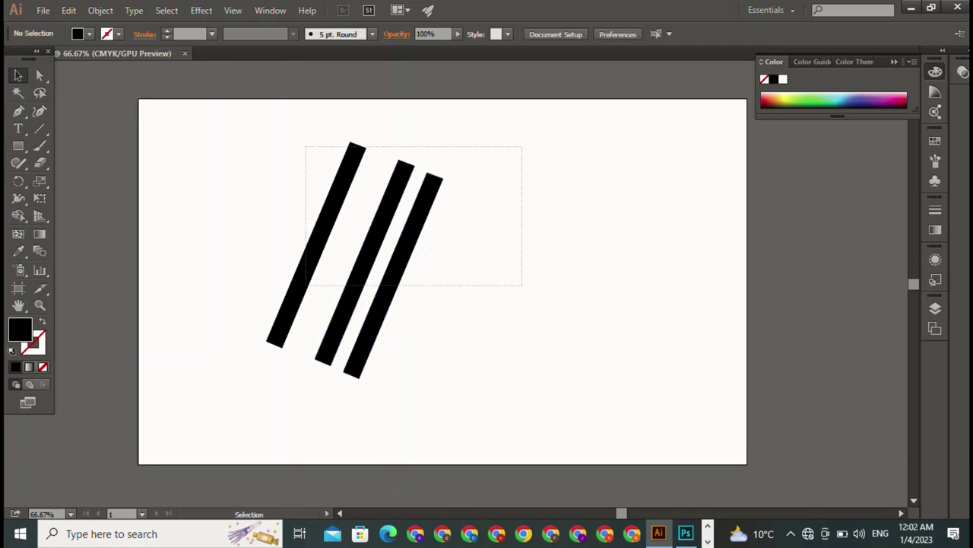
pyautogui.hotkey('ctrl', 'shift', 'a')
pyautogui.click(361, 262)
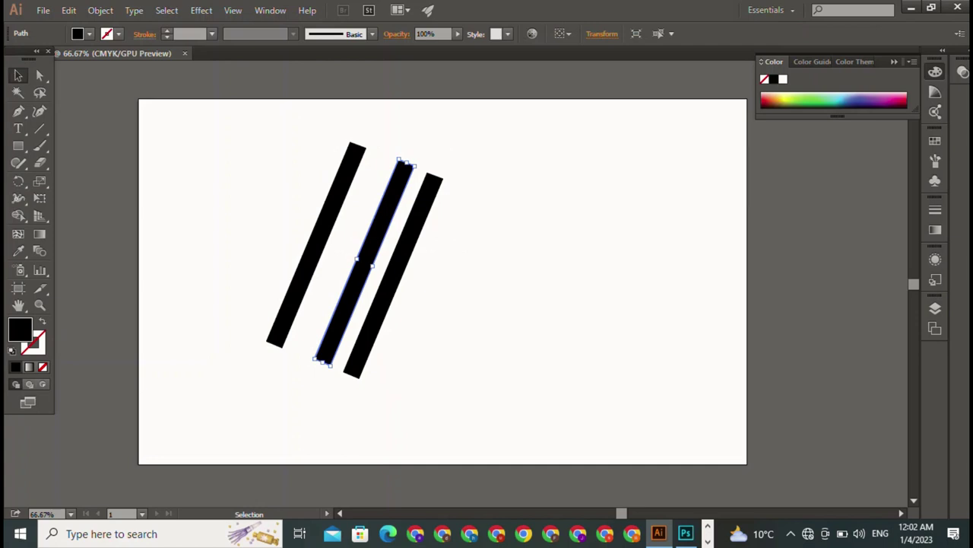
pyautogui.hotkey('ctrl', 'shift', 'a')
pyautogui.moveTo(366, 262); pyautogui.dragTo(498, 278)
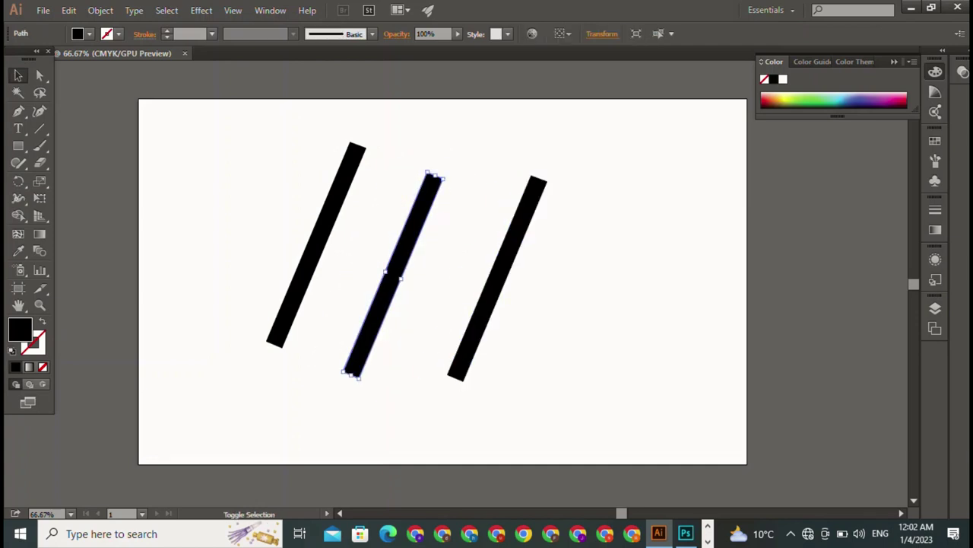
# Rotate the middle bar horizontal and move it down to the slanted bars' bottoms.
pyautogui.moveTo(445, 173)
pyautogui.mouseDown()
pyautogui.moveTo(501, 240)
pyautogui.moveTo(493, 318)
pyautogui.moveTo(495, 232)
pyautogui.mouseUp()
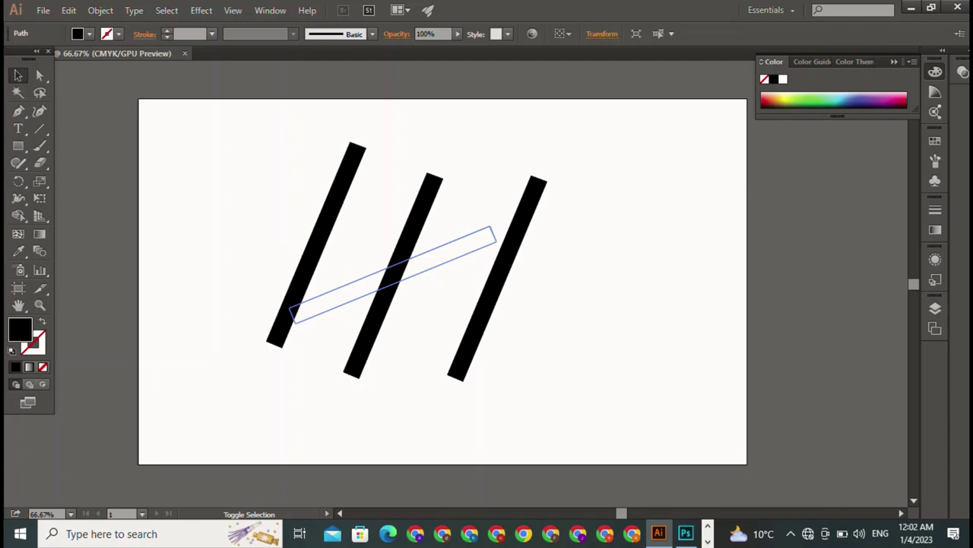
pyautogui.moveTo(495, 232); pyautogui.dragTo(501, 278)
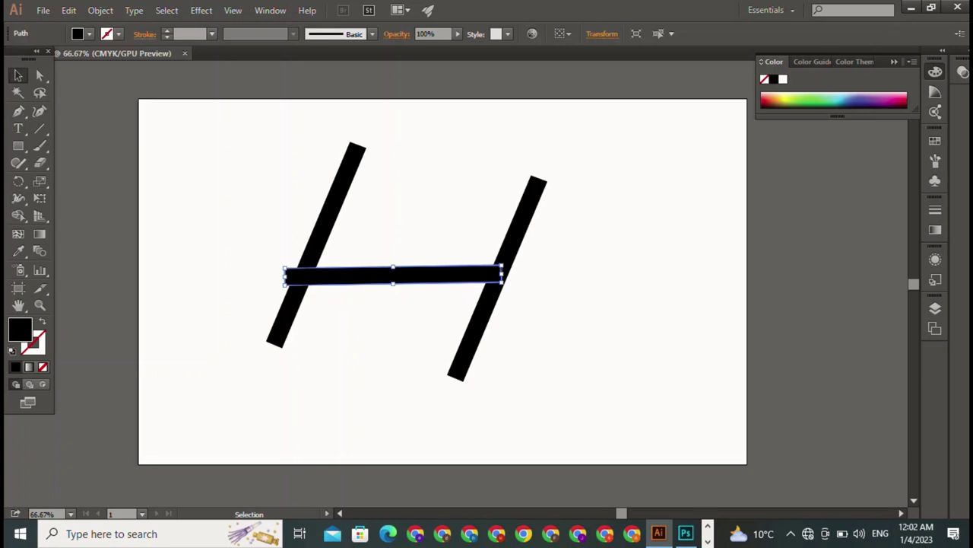
pyautogui.keyDown('shift'); pyautogui.click(491, 275); pyautogui.keyUp('shift')
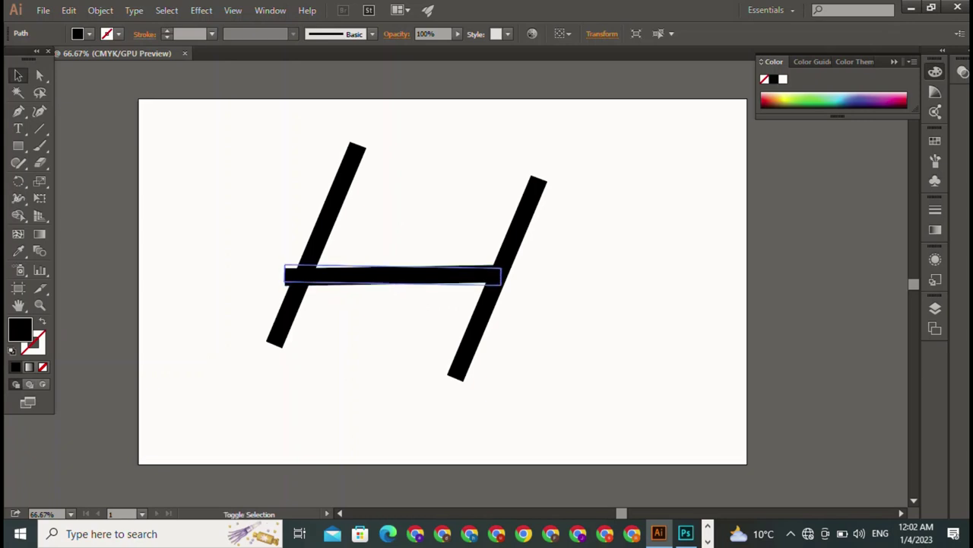
pyautogui.hotkey('ctrl', 'shift', 'a')
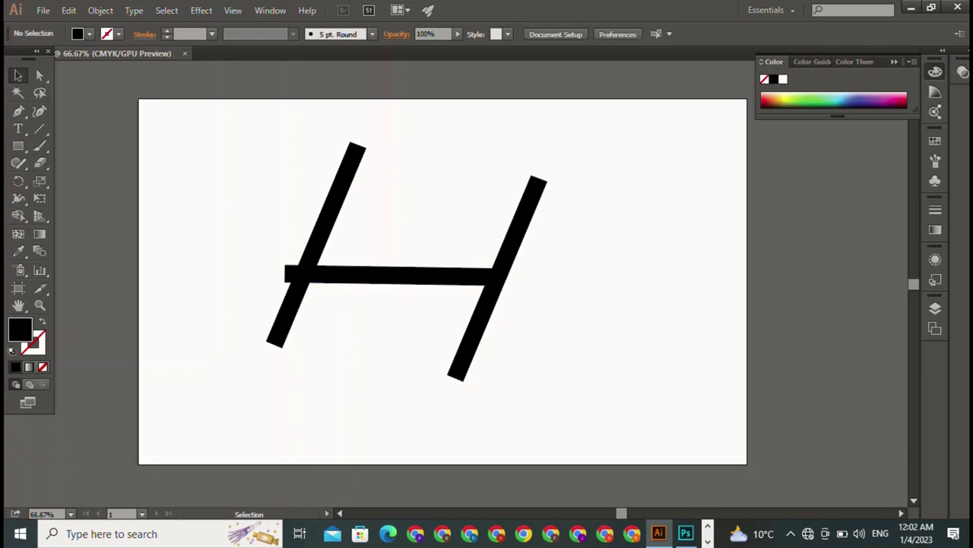
pyautogui.moveTo(476, 275); pyautogui.dragTo(457, 375)
pyautogui.hotkey('ctrl', 'shift', 'a')
# Move the left slanted bar down so its end meets the base's left end.
pyautogui.click(459, 372)
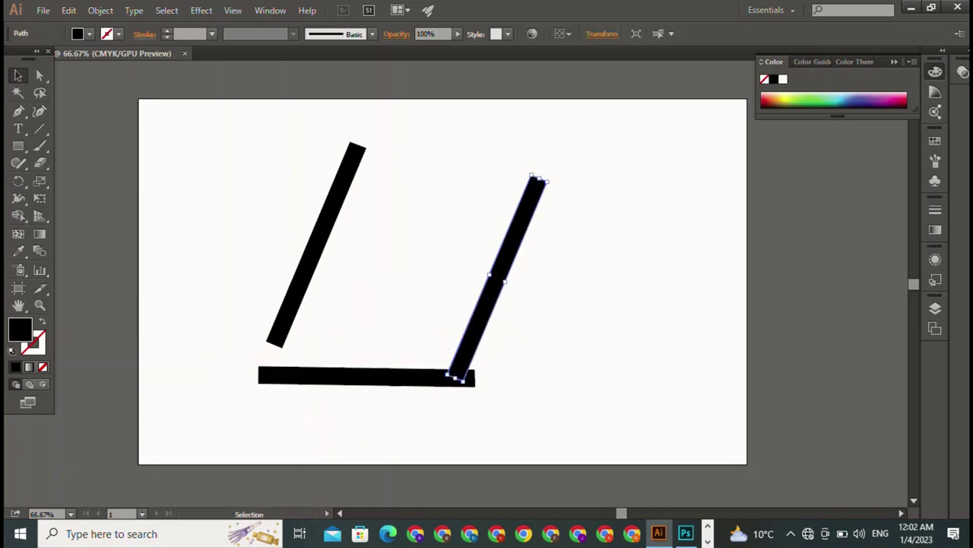
pyautogui.moveTo(320, 243); pyautogui.dragTo(314, 279)
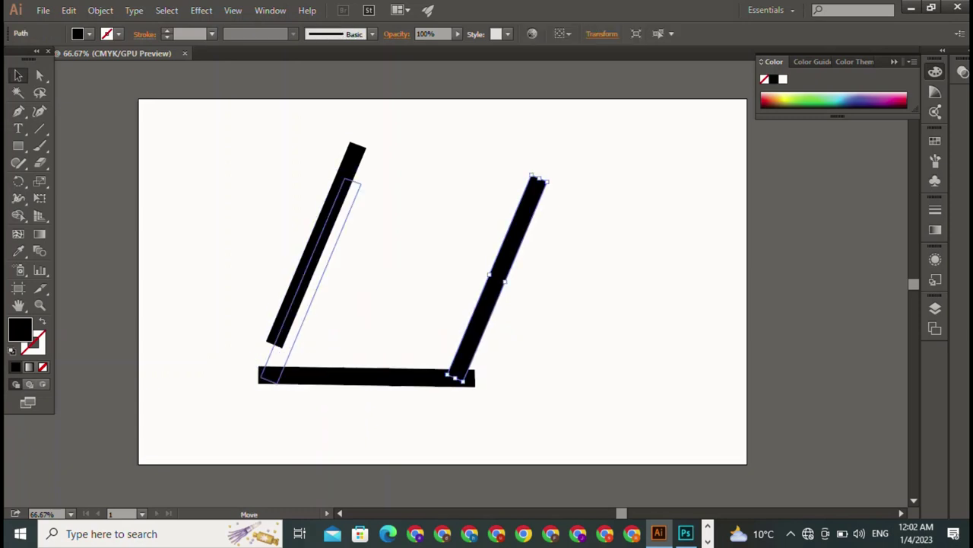
pyautogui.hotkey('ctrl', 'shift', 'a')
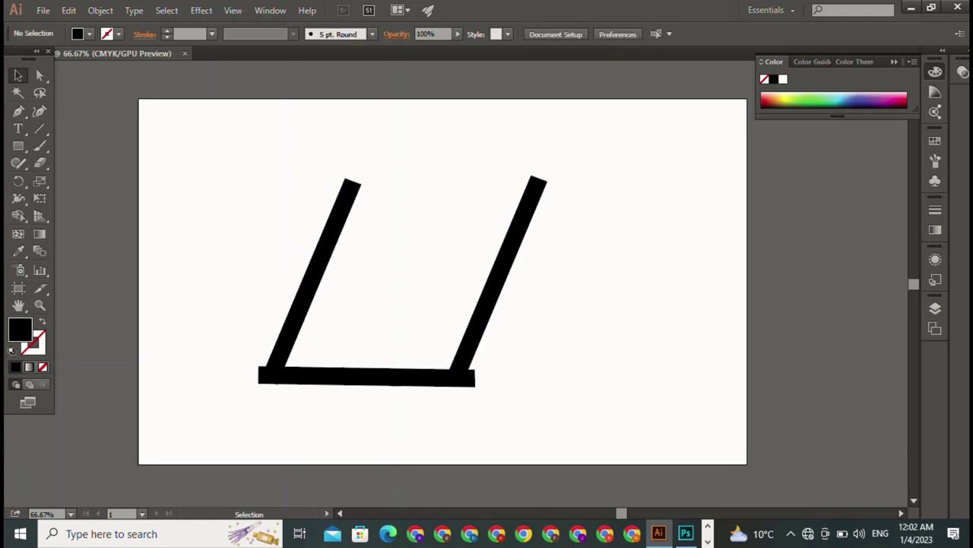
pyautogui.moveTo(266, 373)
pyautogui.mouseDown()
pyautogui.moveTo(254, 378)
pyautogui.moveTo(267, 373)
pyautogui.mouseUp()
pyautogui.hotkey('ctrl', 'shift', 'a')
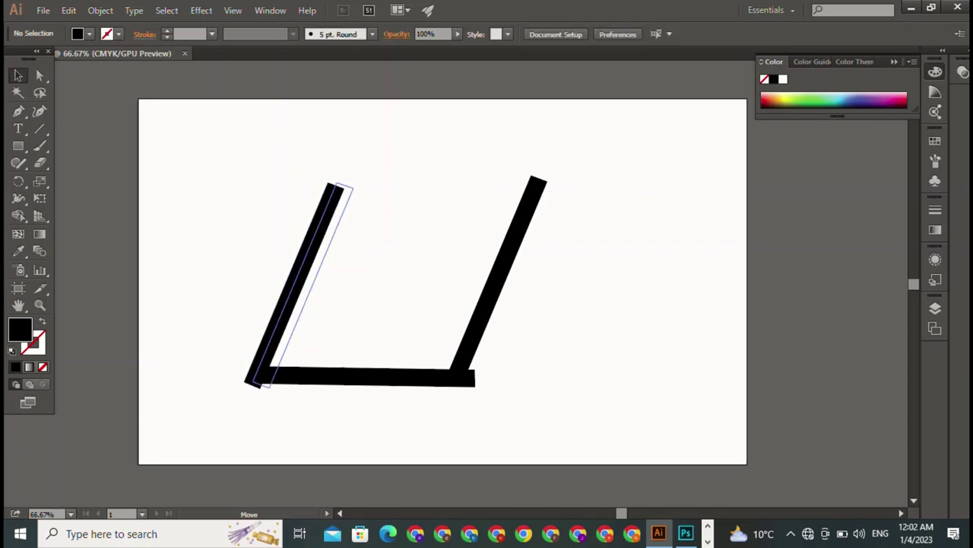
pyautogui.hotkey('ctrl', 'shift', 'a')
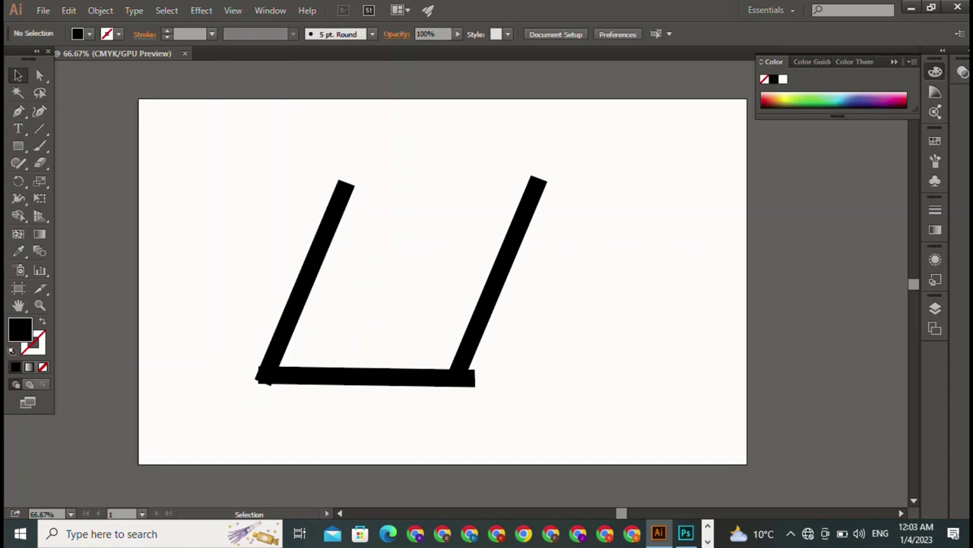
# Round the frame's bottom-left and bottom-right corners, joining the right bar to the base.
pyautogui.click(262, 377)
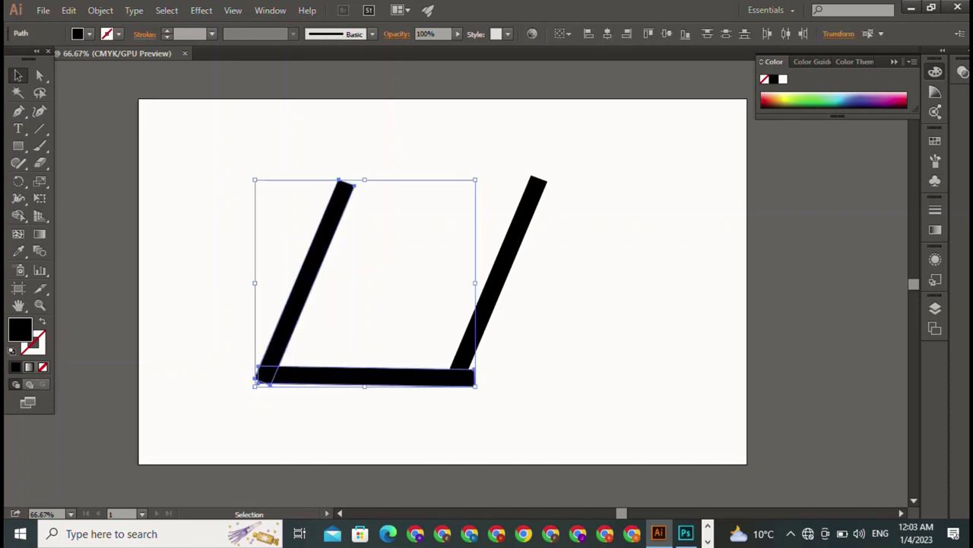
pyautogui.press('a')
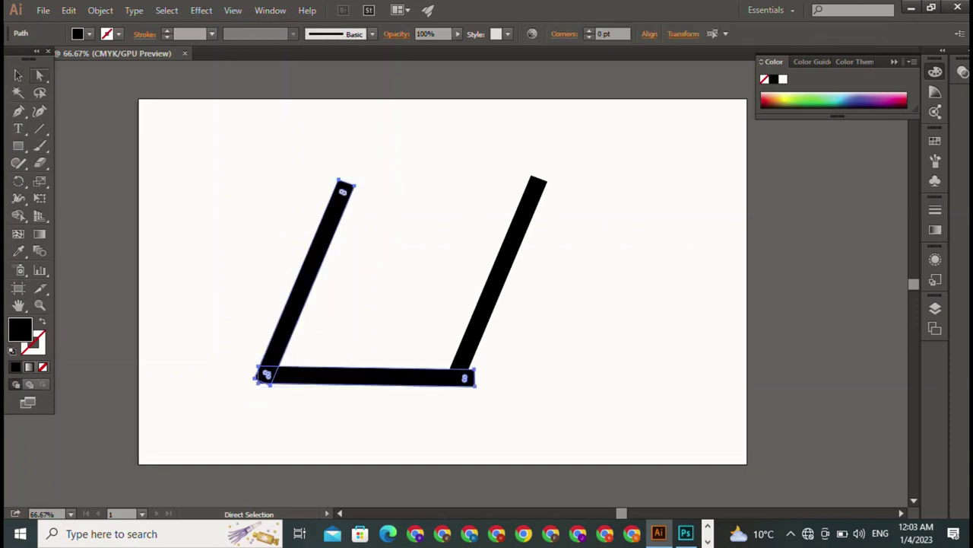
pyautogui.moveTo(242, 339)
pyautogui.mouseDown()
pyautogui.moveTo(268, 384)
pyautogui.moveTo(270, 372)
pyautogui.mouseUp()
pyautogui.hotkey('ctrl', 'shift', 'a')
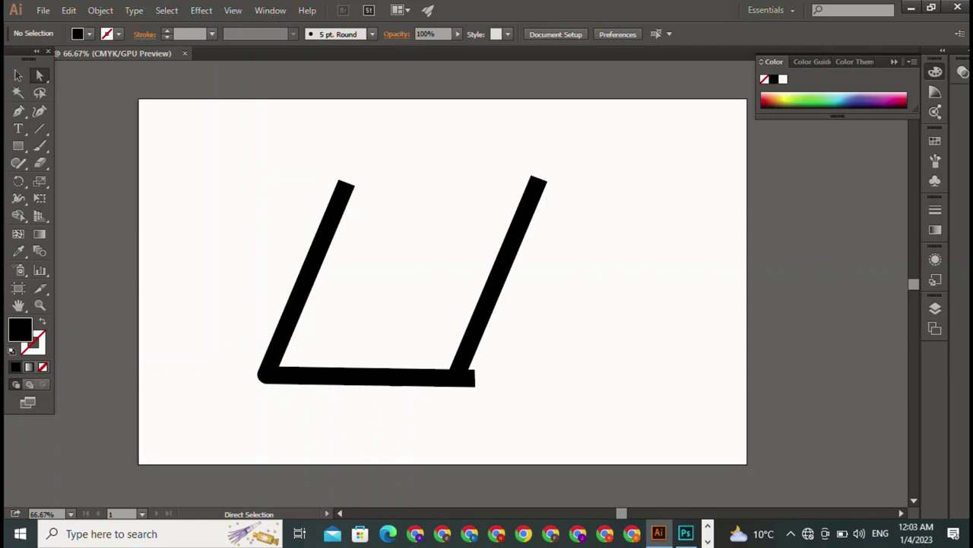
pyautogui.moveTo(537, 183); pyautogui.dragTo(548, 188)
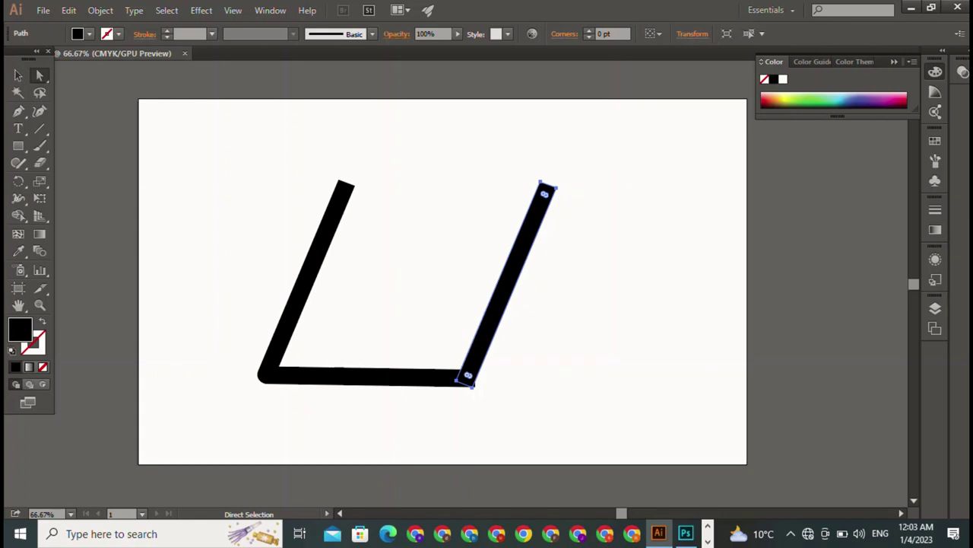
pyautogui.moveTo(522, 355); pyautogui.dragTo(437, 409)
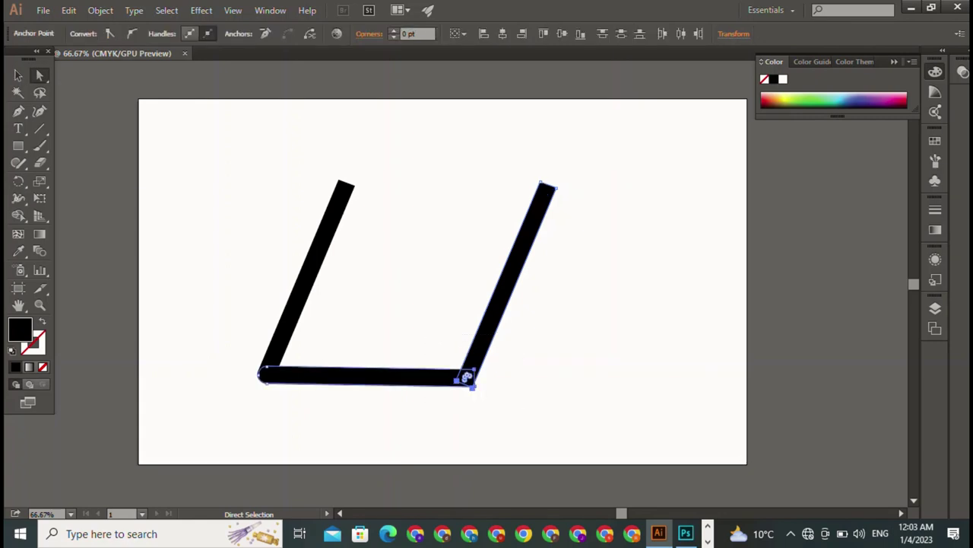
pyautogui.moveTo(466, 378); pyautogui.dragTo(467, 376)
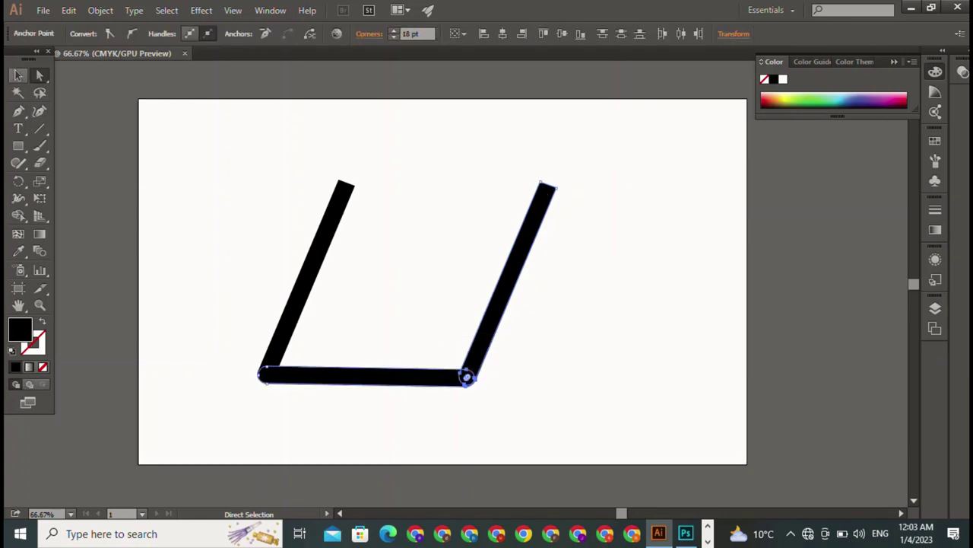
pyautogui.click(18, 74)
pyautogui.hotkey('ctrl', 'shift', 'a')
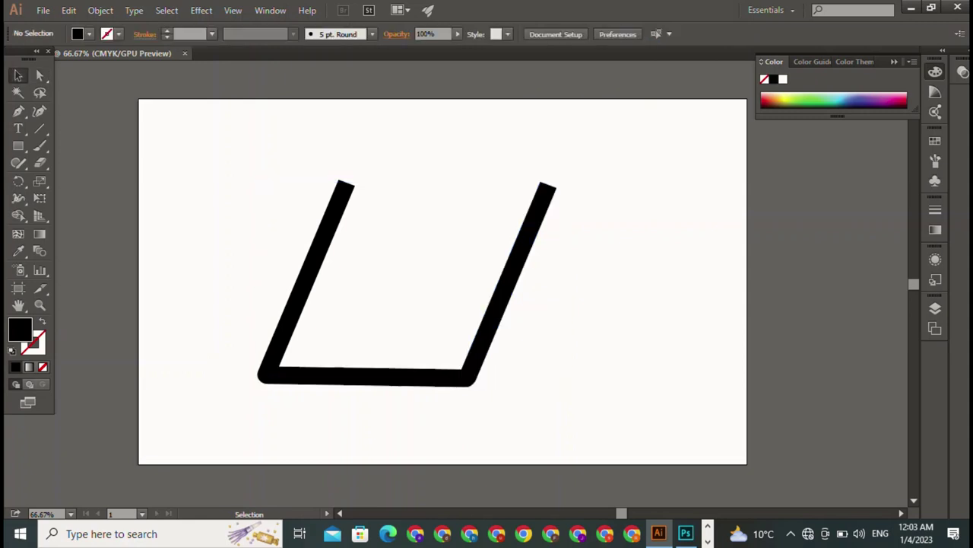
# Round the top ends of both the left and right slanted strokes.
pyautogui.click(265, 374)
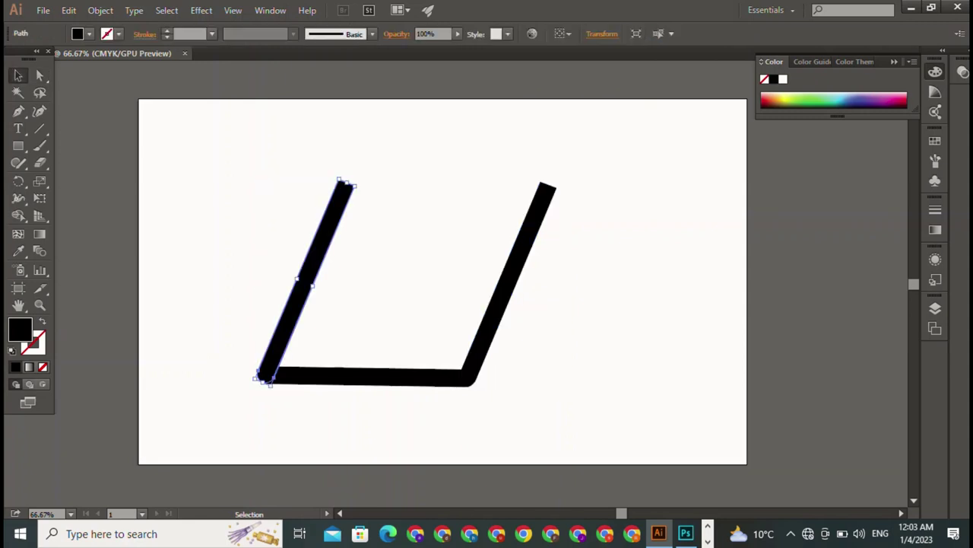
pyautogui.press('a')
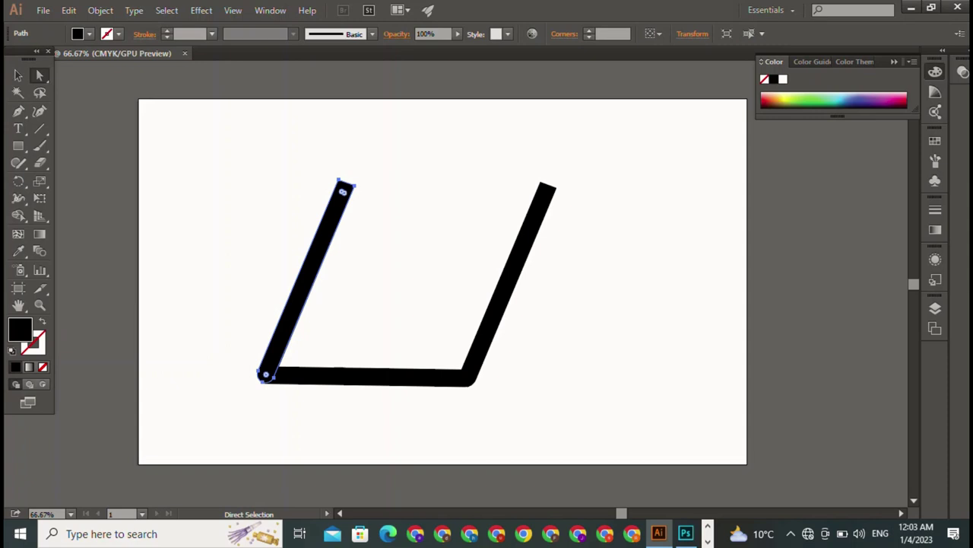
pyautogui.click(342, 190)
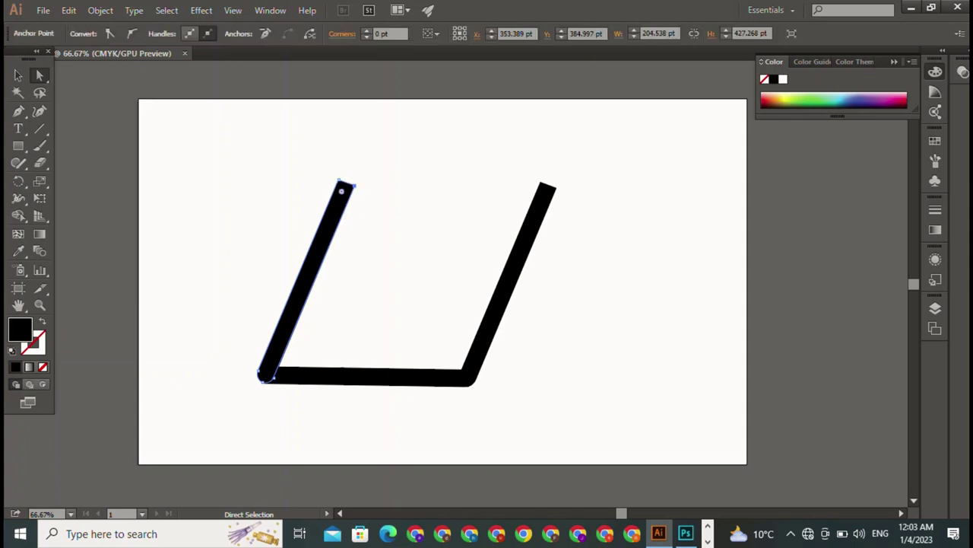
pyautogui.moveTo(341, 191); pyautogui.dragTo(333, 196)
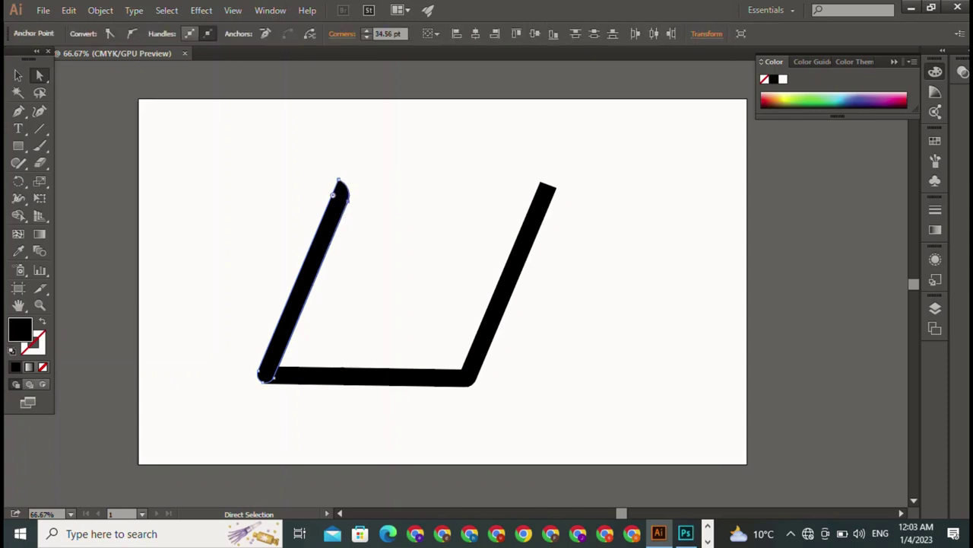
pyautogui.click(465, 380)
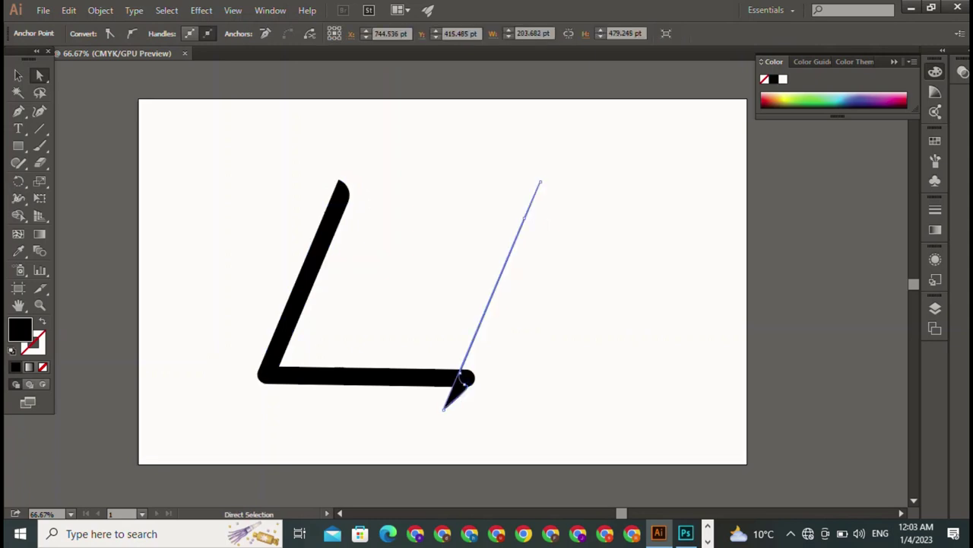
pyautogui.click(466, 380)
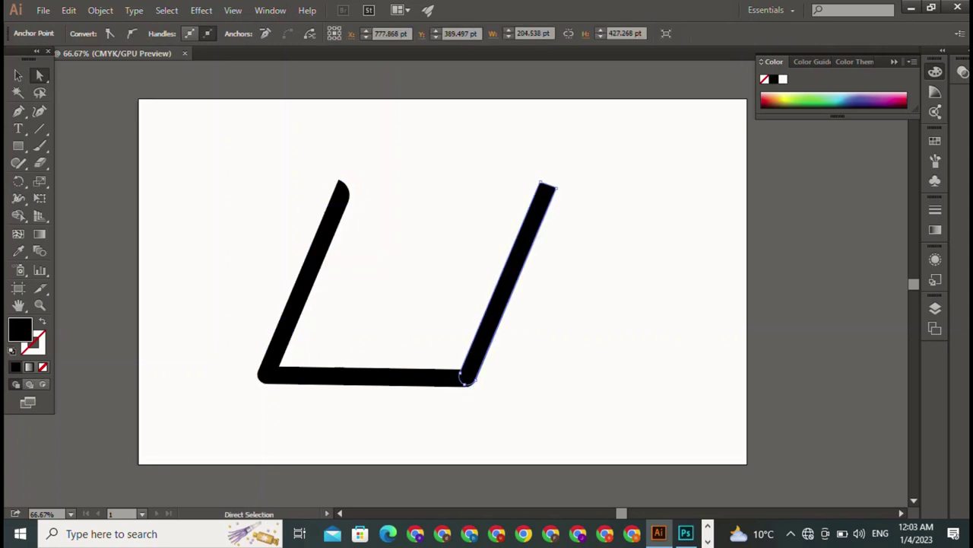
pyautogui.click(540, 183)
pyautogui.moveTo(545, 194); pyautogui.dragTo(550, 203)
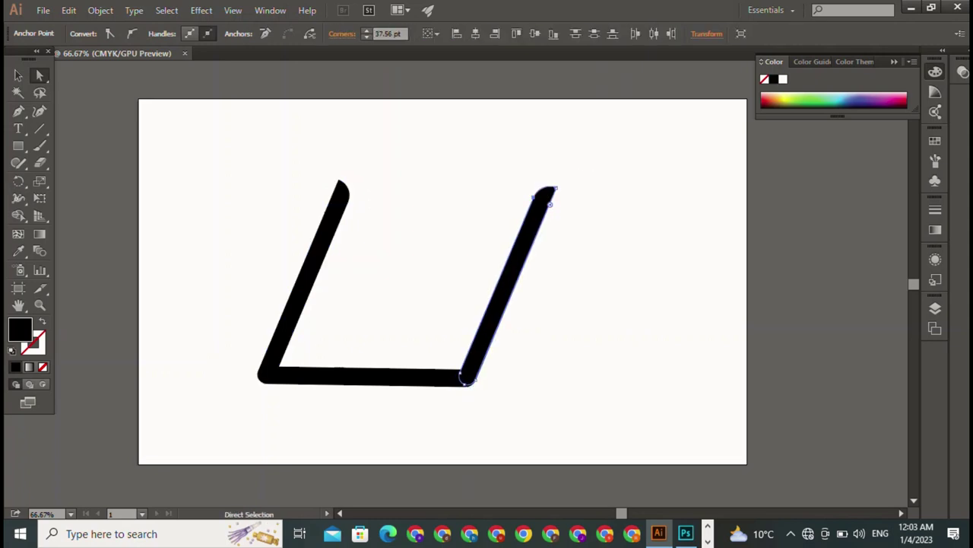
pyautogui.click(18, 74)
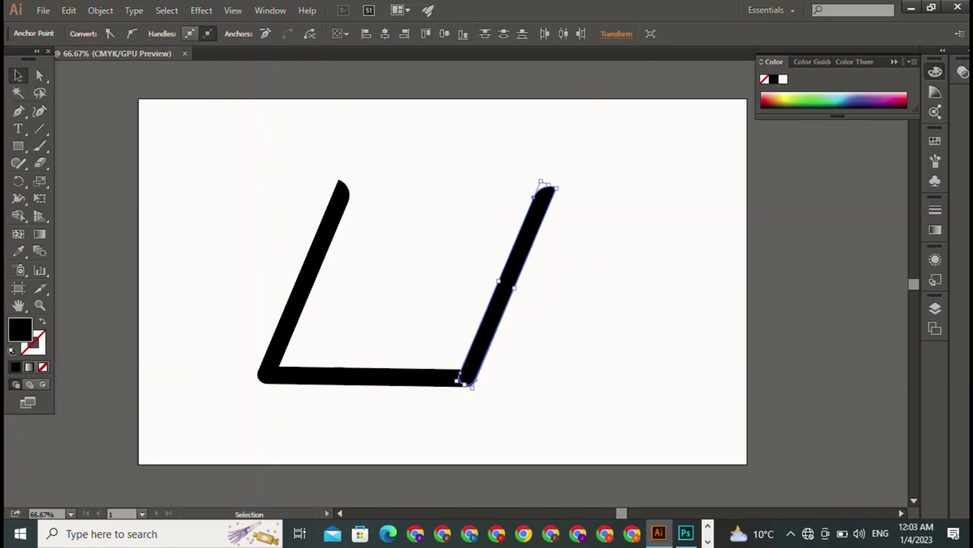
pyautogui.hotkey('ctrl', 'shift', 'a')
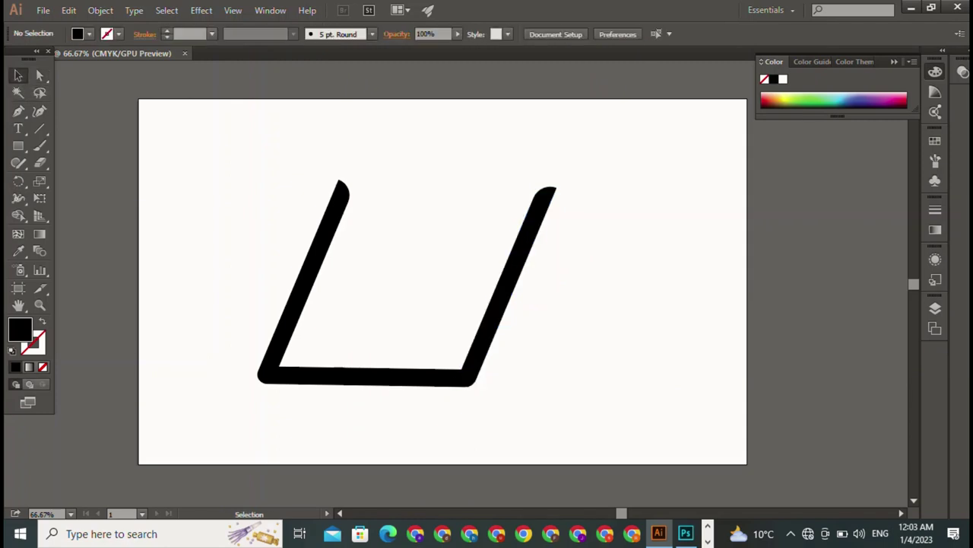
# Type 'A I' and set it in Magneto Bold.
pyautogui.click(18, 128)
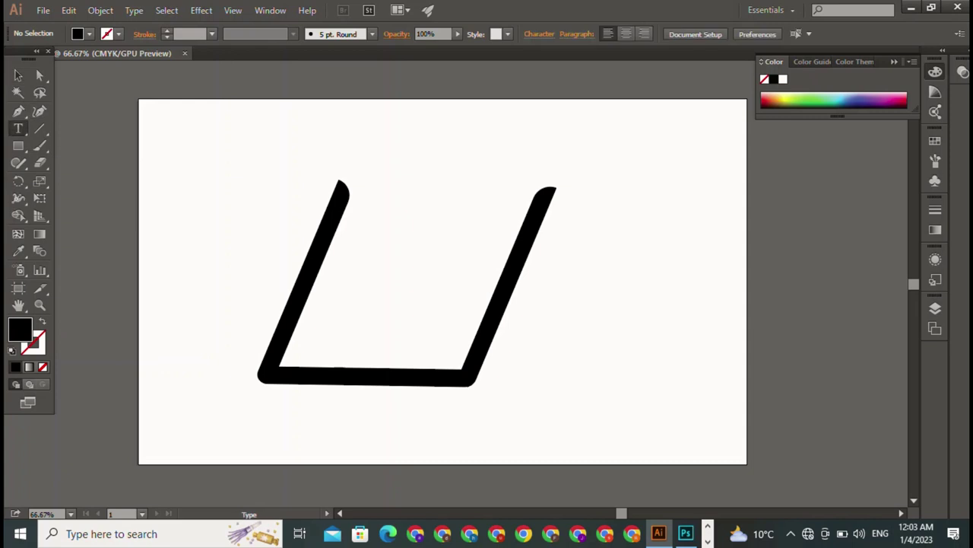
pyautogui.write('A')
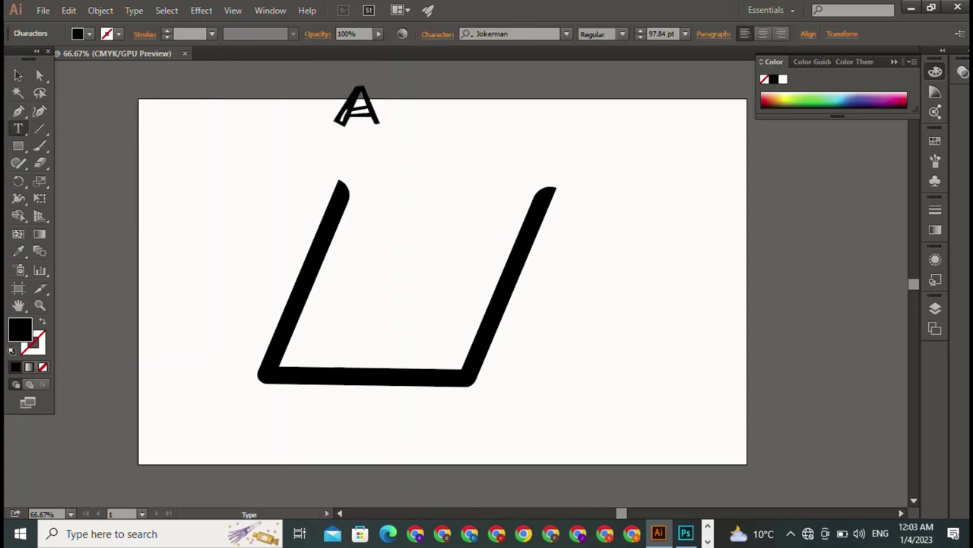
pyautogui.write(' I')
pyautogui.press('Escape')
pyautogui.click(566, 33)
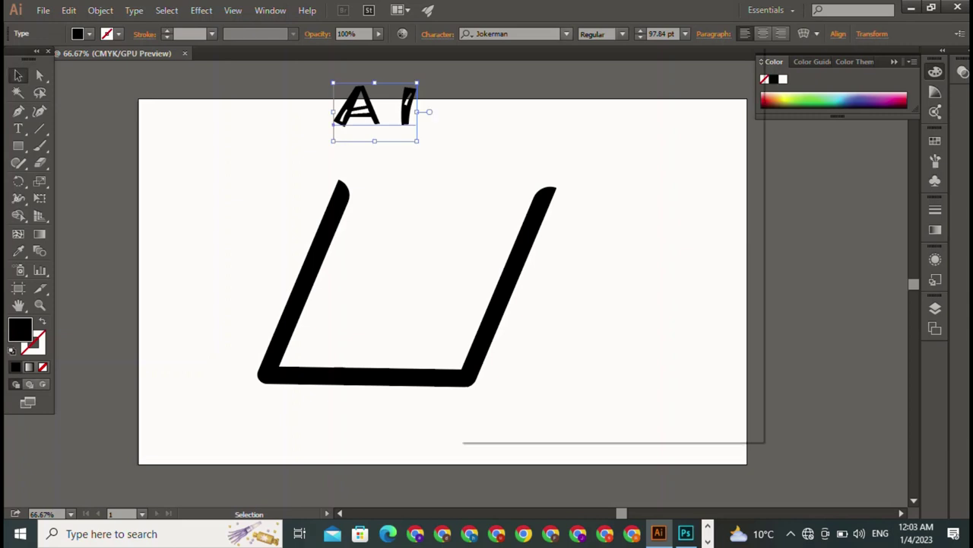
pyautogui.click(499, 300)
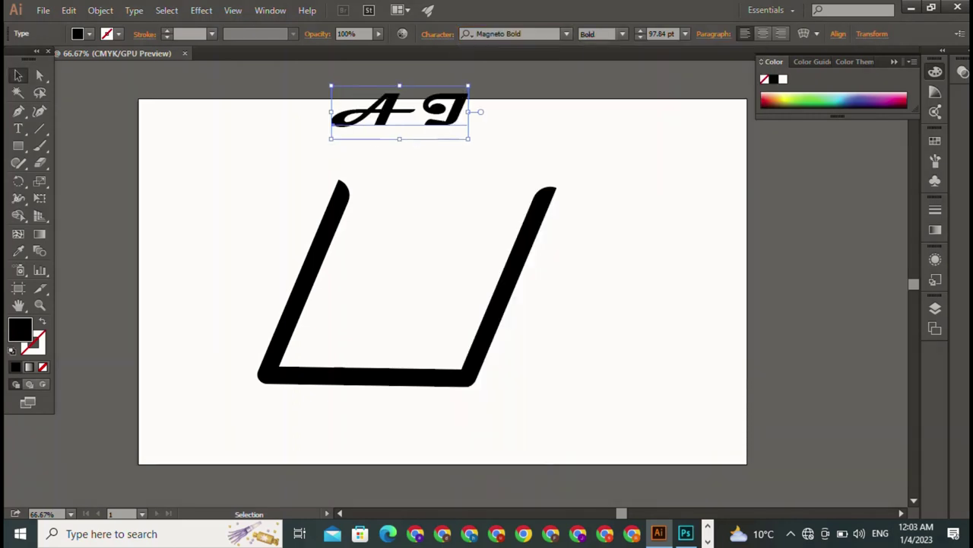
# Move, enlarge and squeeze the 'A I' text to fit the frame's bottom.
pyautogui.moveTo(399, 111)
pyautogui.mouseDown()
pyautogui.moveTo(400, 254)
pyautogui.moveTo(372, 342)
pyautogui.mouseUp()
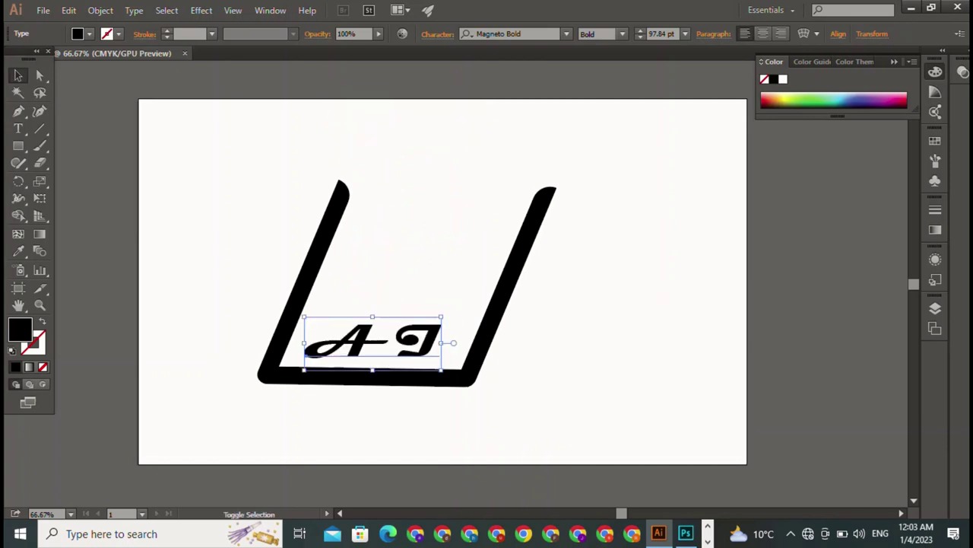
pyautogui.moveTo(441, 316); pyautogui.dragTo(546, 275)
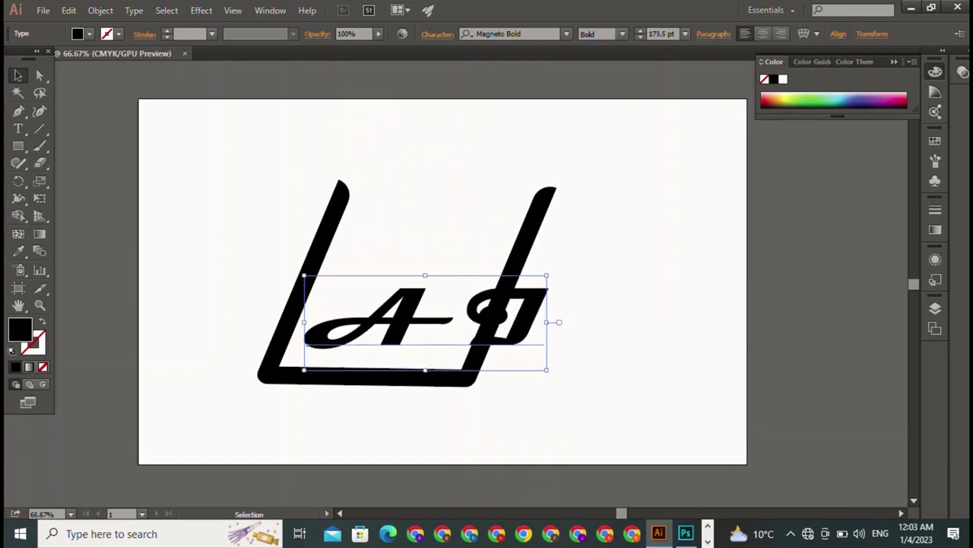
pyautogui.moveTo(546, 322)
pyautogui.mouseDown()
pyautogui.moveTo(422, 329)
pyautogui.moveTo(418, 346)
pyautogui.mouseUp()
pyautogui.click(190, 266)
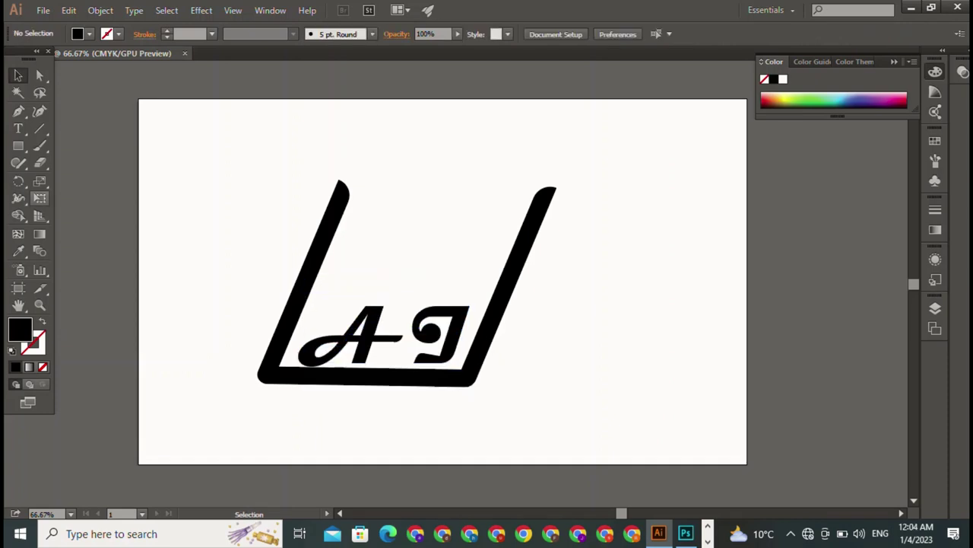
# Drag the left bar's top anchor down so it ends lower than the right bar.
pyautogui.click(343, 191)
pyautogui.moveTo(342, 187); pyautogui.dragTo(323, 232)
pyautogui.click(380, 266)
pyautogui.click(467, 379)
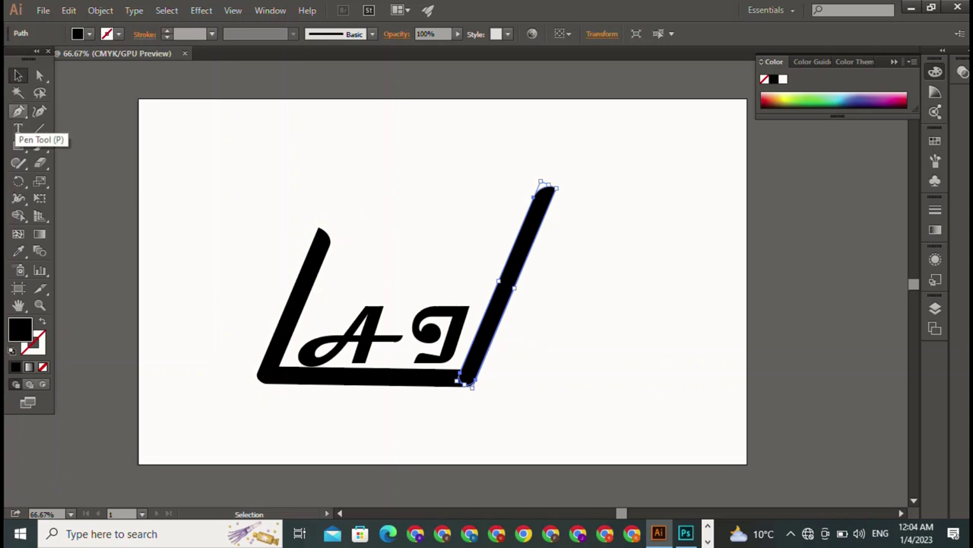
pyautogui.click(18, 111)
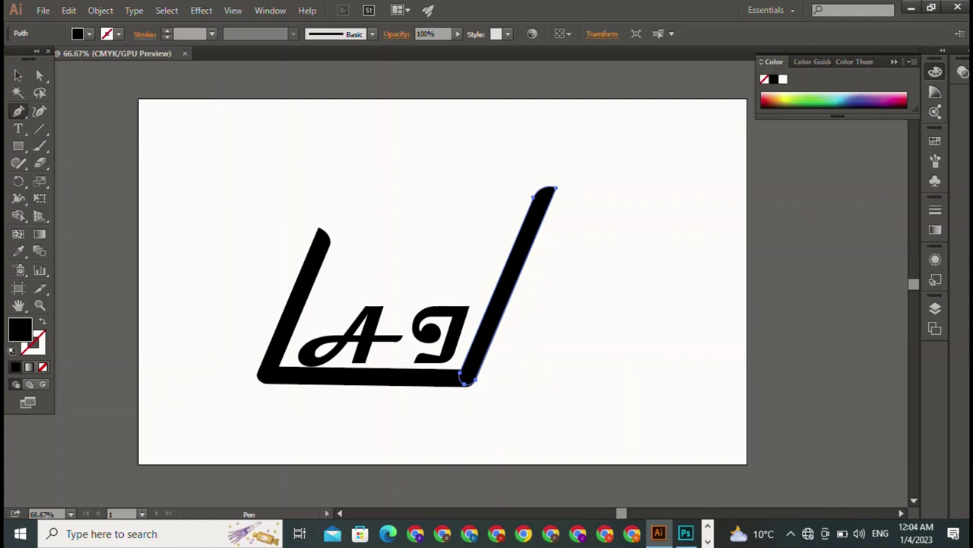
pyautogui.click(18, 75)
pyautogui.hotkey('ctrl', 'shift', 'a')
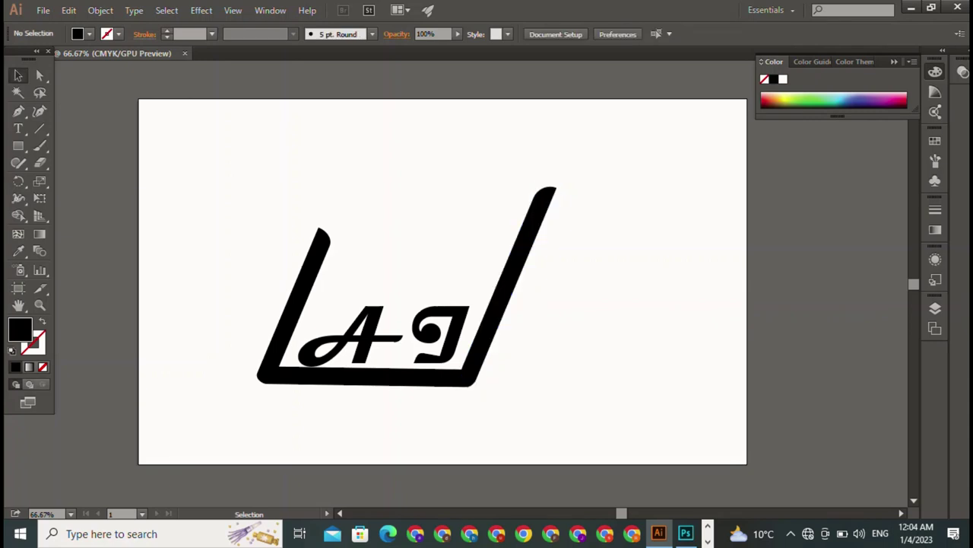
pyautogui.click(18, 129)
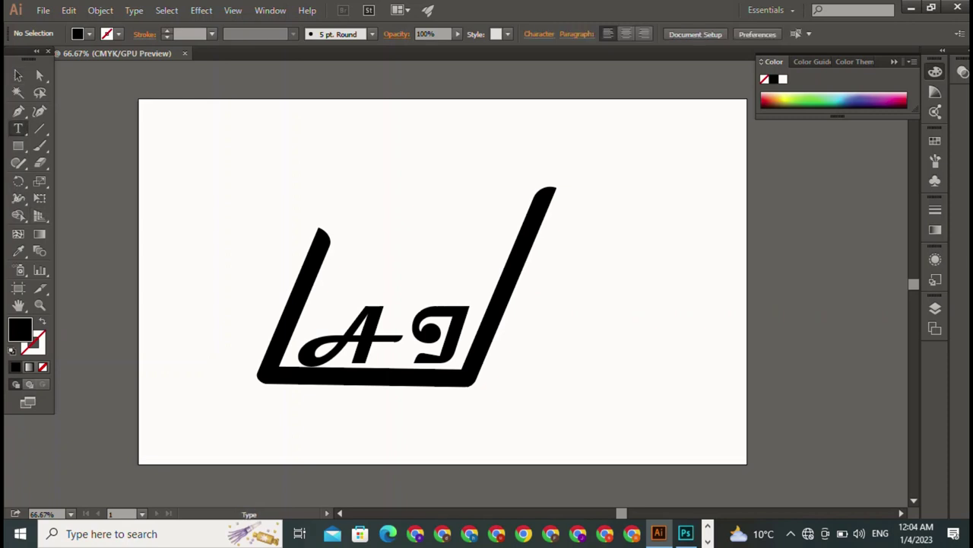
pyautogui.click(18, 111)
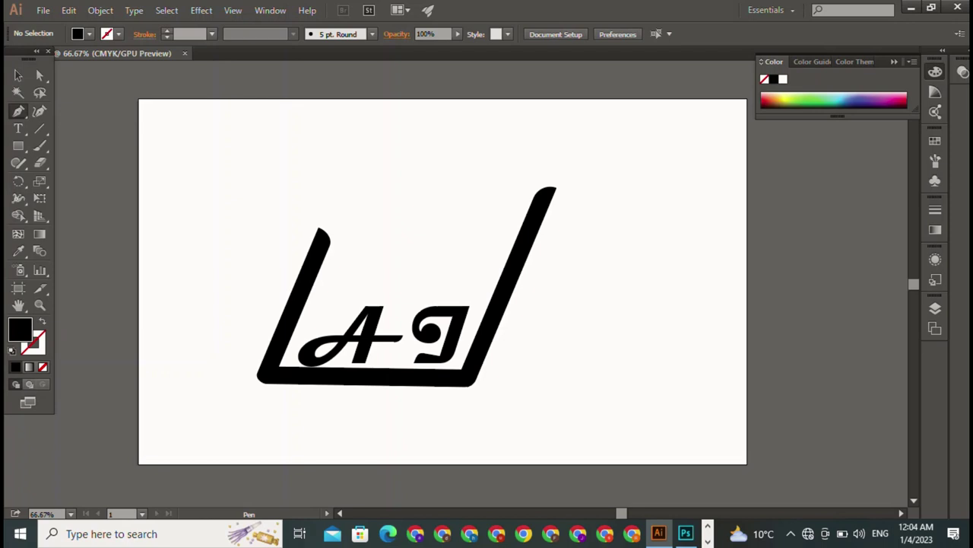
# Draw a two-point horizontal line under the frame's base and nudge it down.
pyautogui.click(261, 389)
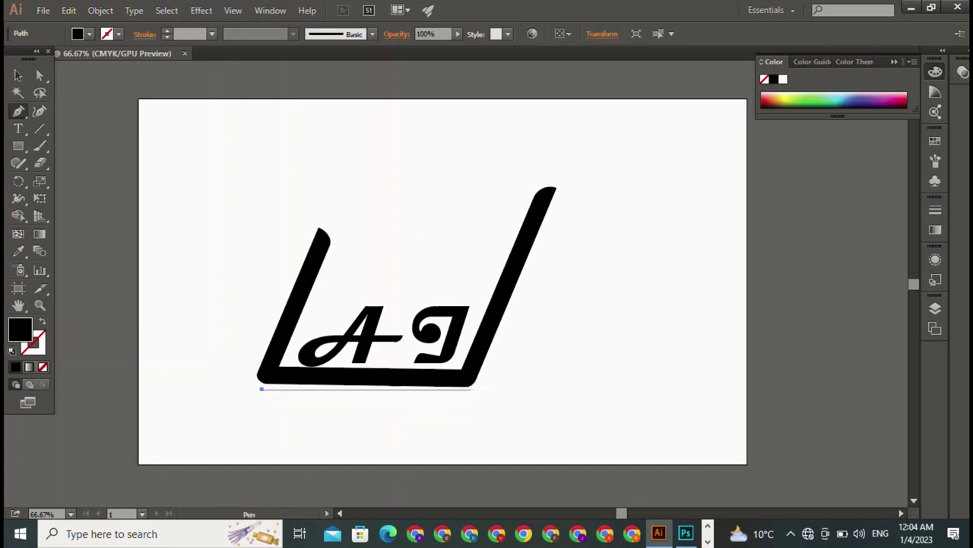
pyautogui.click(473, 388)
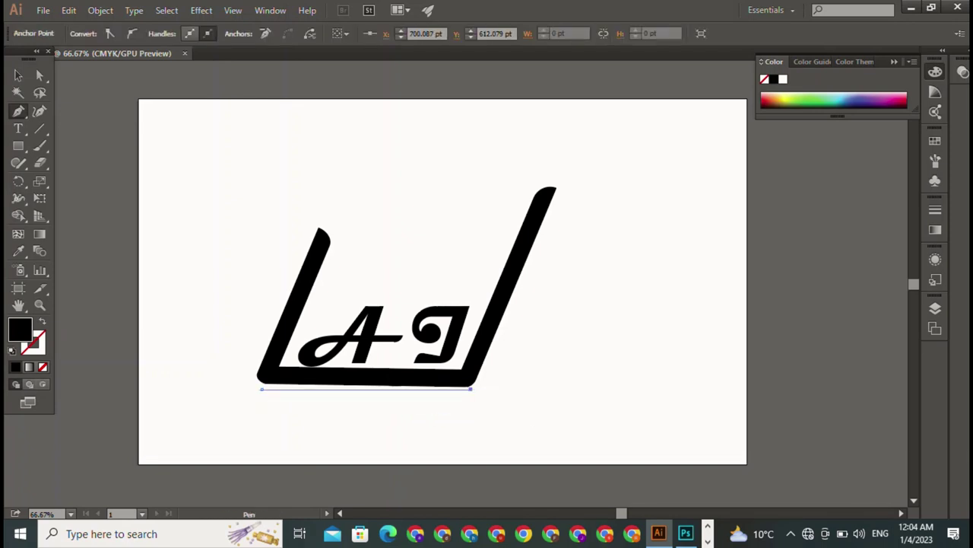
pyautogui.click(261, 389)
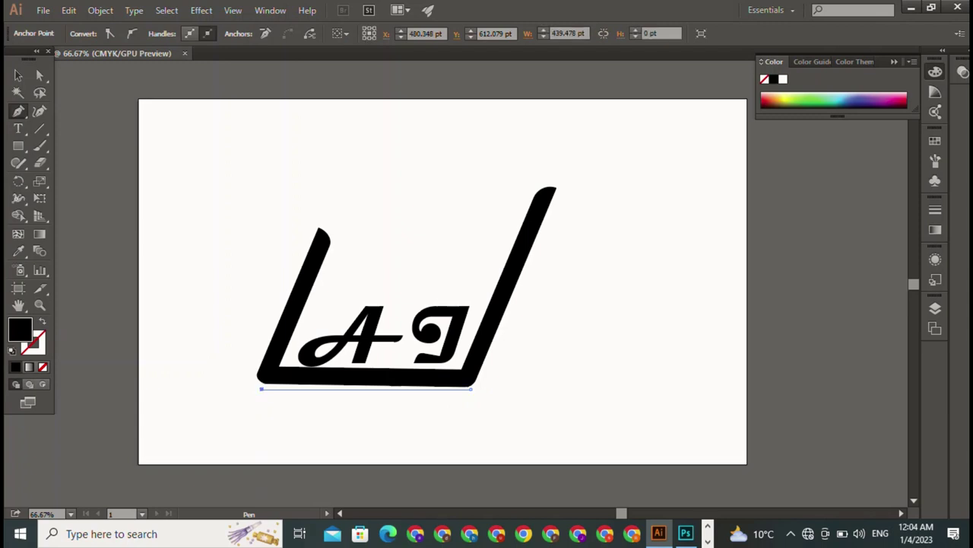
pyautogui.press('v')
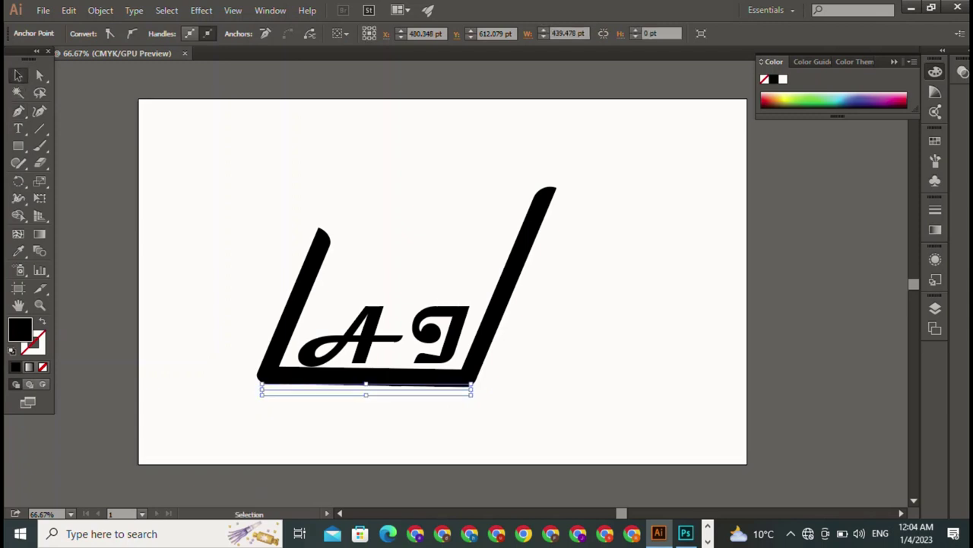
pyautogui.press('Down')
pyautogui.press('Down')
pyautogui.press('Down')
pyautogui.press('Down')
pyautogui.press('Down')
pyautogui.press('Down')
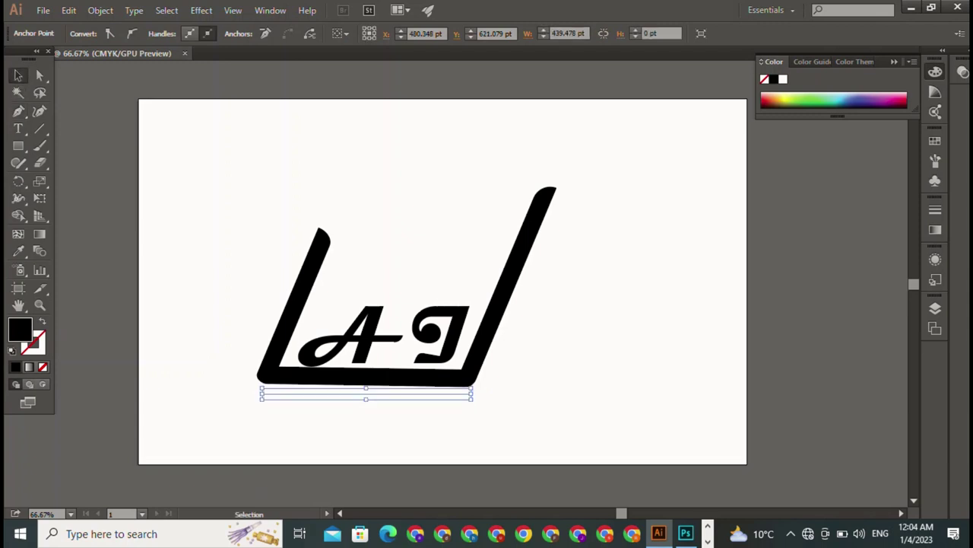
pyautogui.hotkey('ctrl', 'shift', 'a')
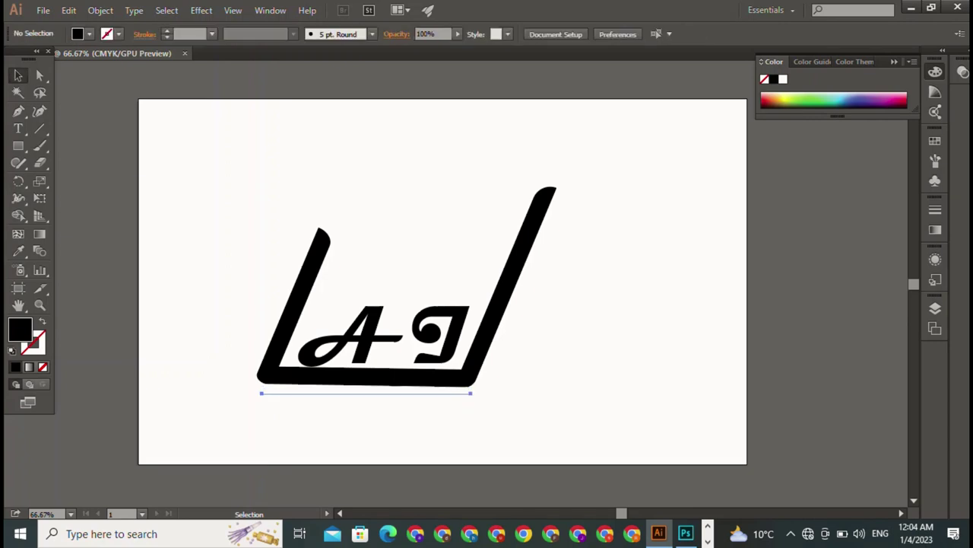
# Adjust the line's vertical position just beneath the frame and reselect it.
pyautogui.moveTo(365, 394); pyautogui.dragTo(366, 390)
pyautogui.hotkey('ctrl', 'shift', 'a')
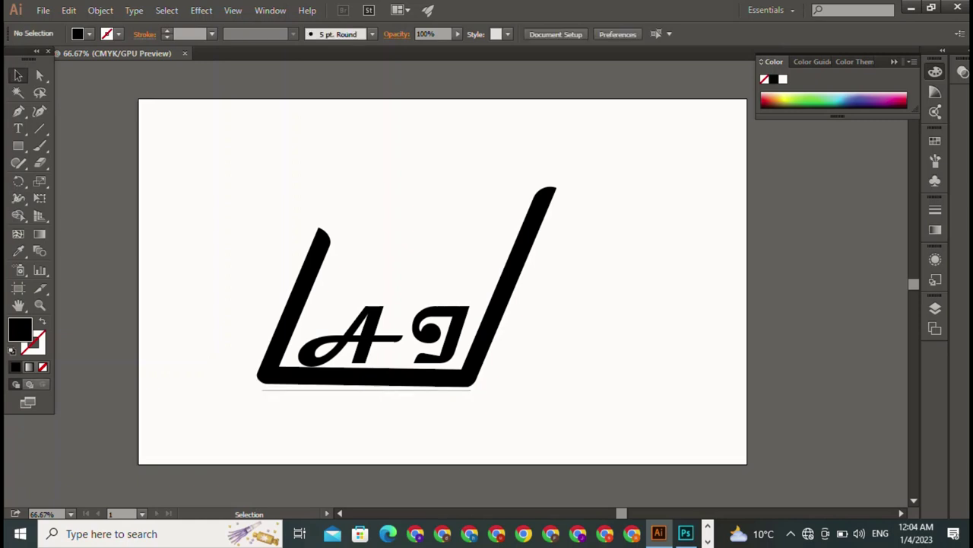
pyautogui.hotkey('ctrl', 'z')
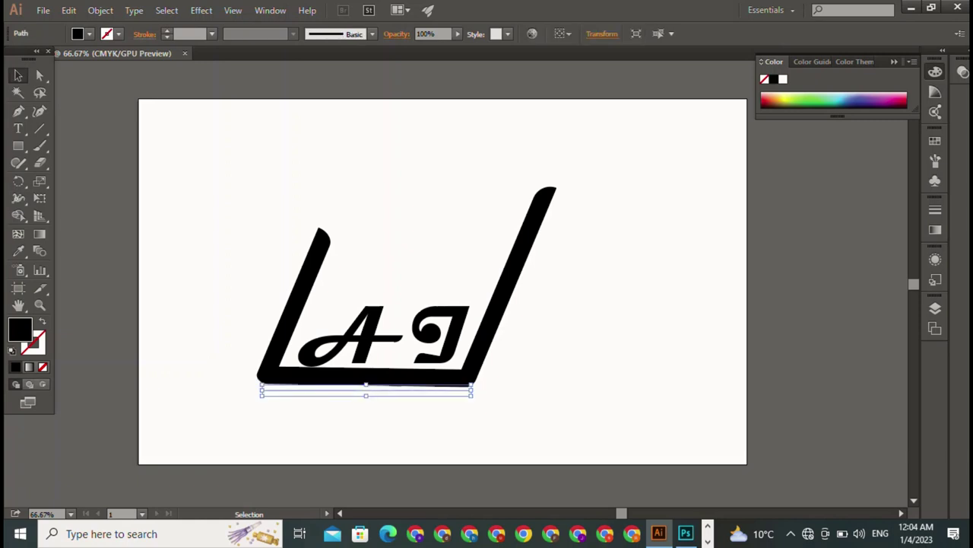
pyautogui.hotkey('shift', 'Down')
pyautogui.hotkey('shift', 'Down')
pyautogui.hotkey('shift', 'Down')
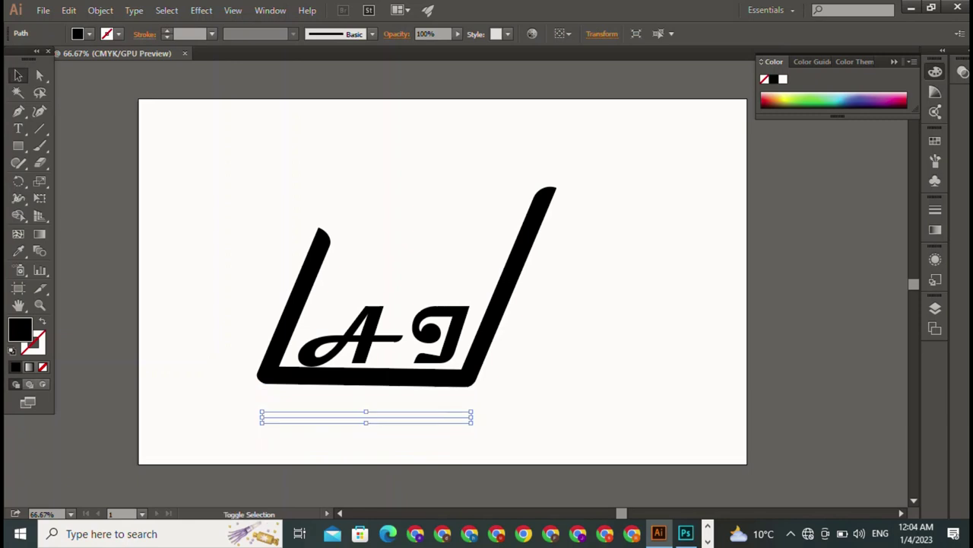
pyautogui.moveTo(118, 396); pyautogui.dragTo(615, 423)
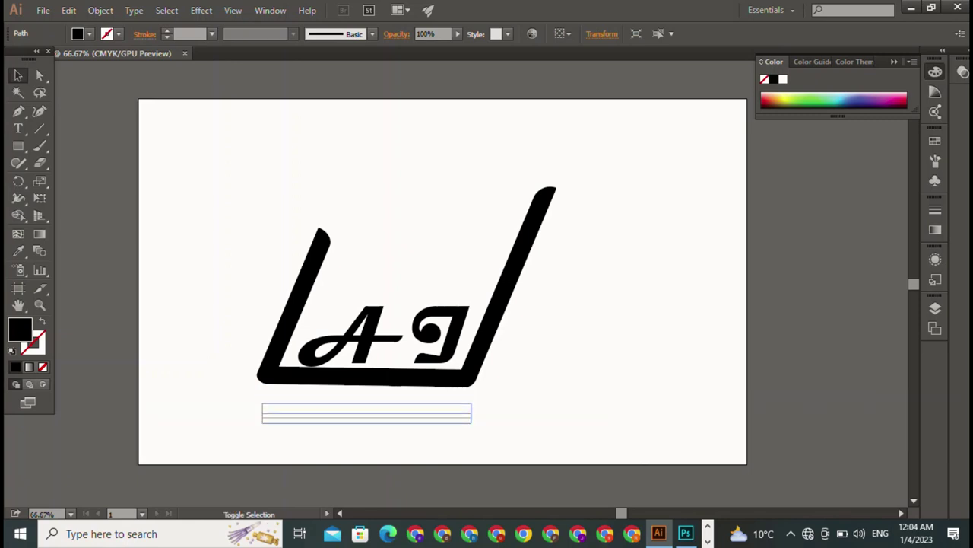
pyautogui.hotkey('shift', 'Up')
pyautogui.hotkey('shift', 'Up')
pyautogui.hotkey('ctrl', 'shift', 'a')
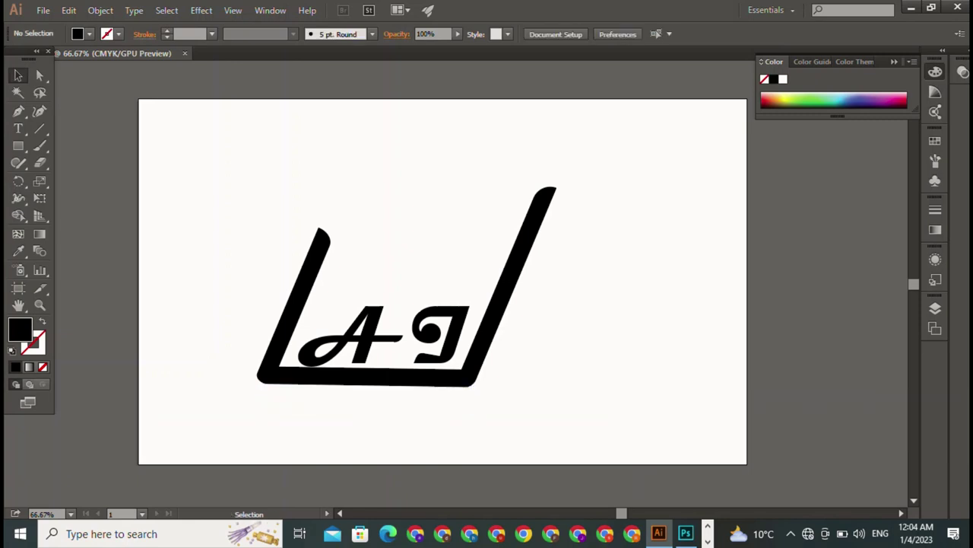
pyautogui.moveTo(412, 397); pyautogui.dragTo(435, 420)
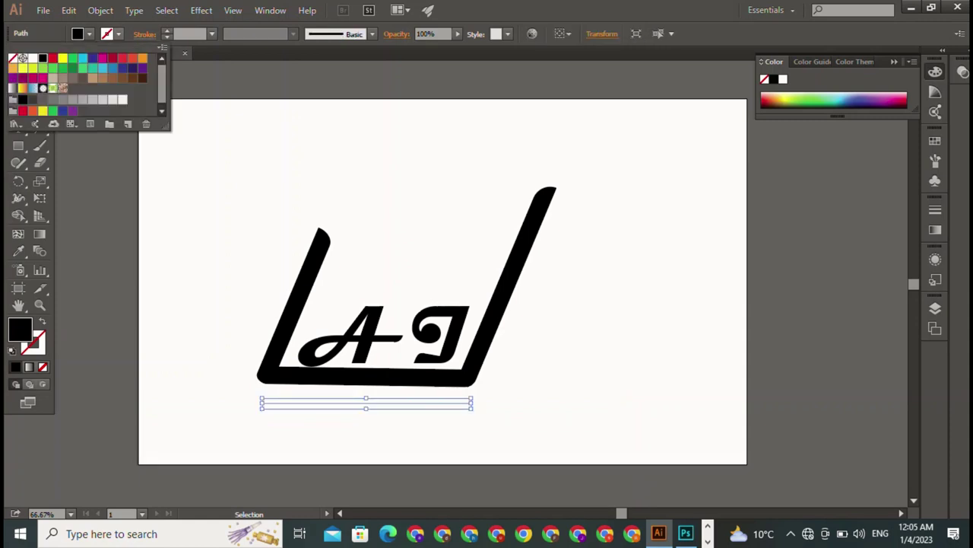
# Give the underline a 5 pt black stroke and move it up closer to the base.
pyautogui.click(118, 33)
pyautogui.click(43, 58)
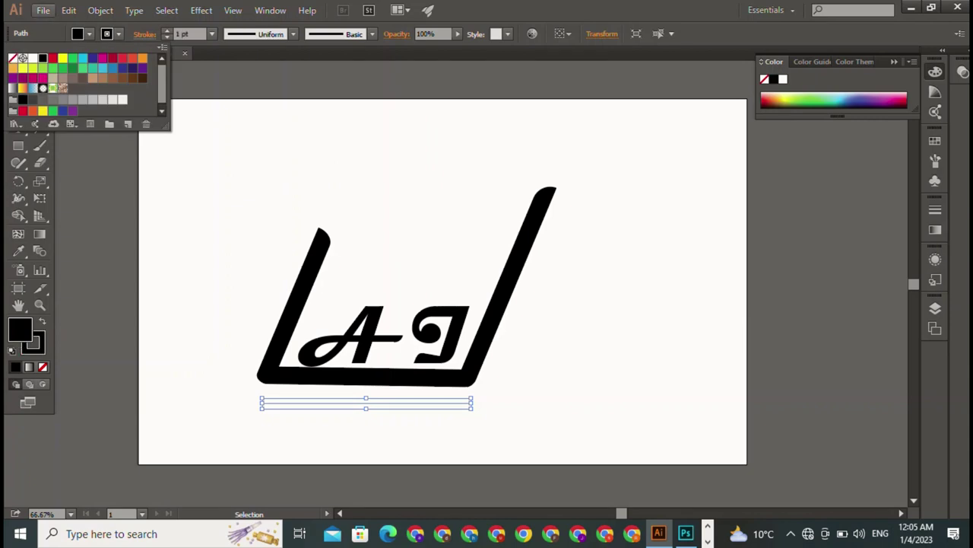
pyautogui.click(167, 30)
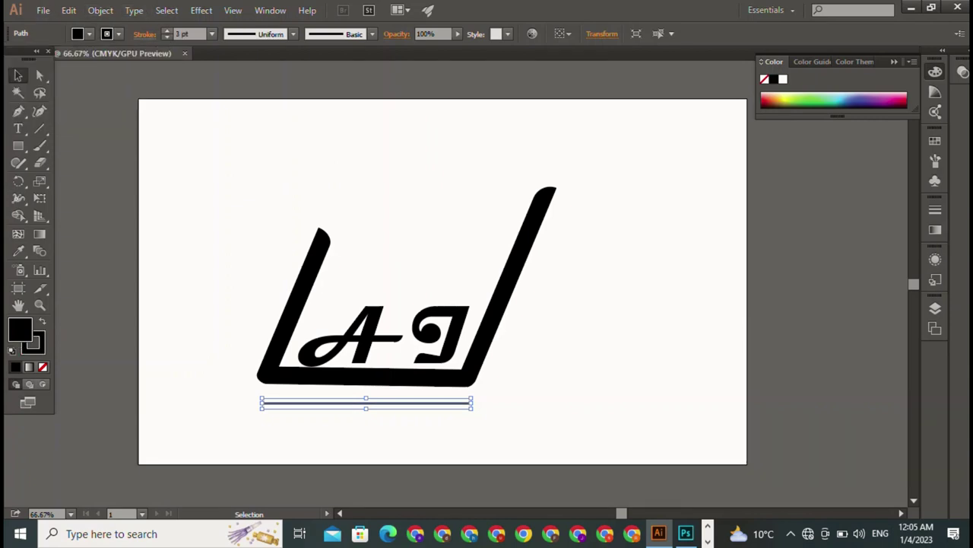
pyautogui.click(166, 31)
pyautogui.click(166, 30)
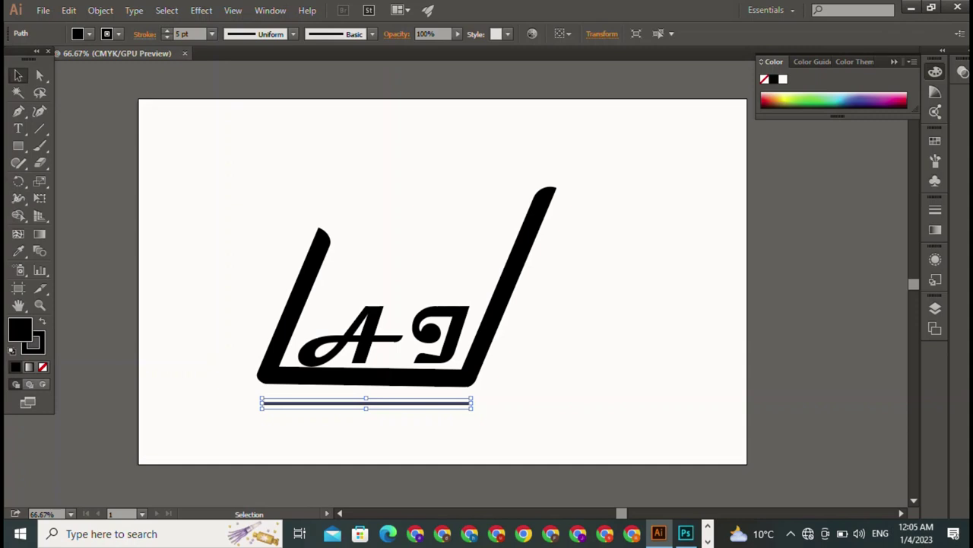
pyautogui.hotkey('ctrl', 'shift', 'a')
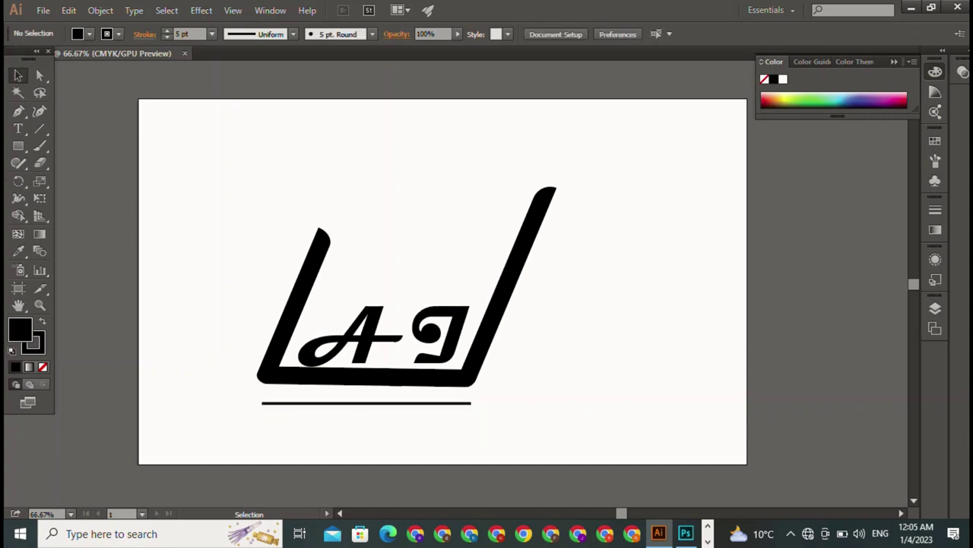
pyautogui.moveTo(365, 403); pyautogui.dragTo(365, 393)
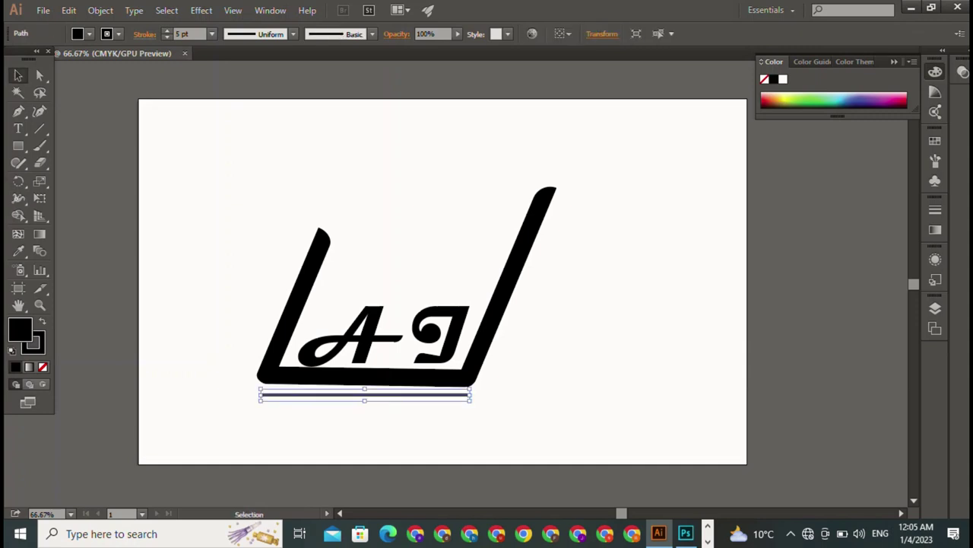
pyautogui.click(518, 251)
pyautogui.hotkey('ctrl', 'shift', 'a')
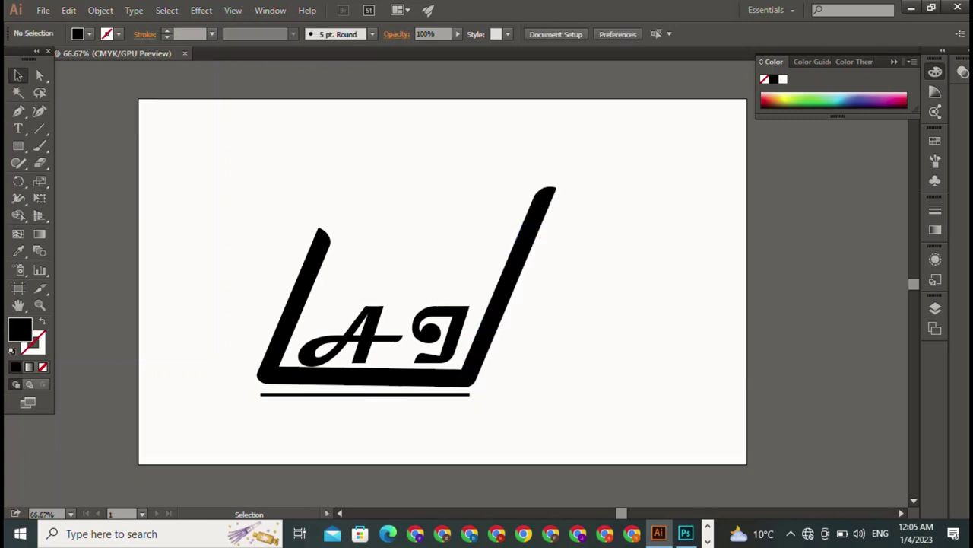